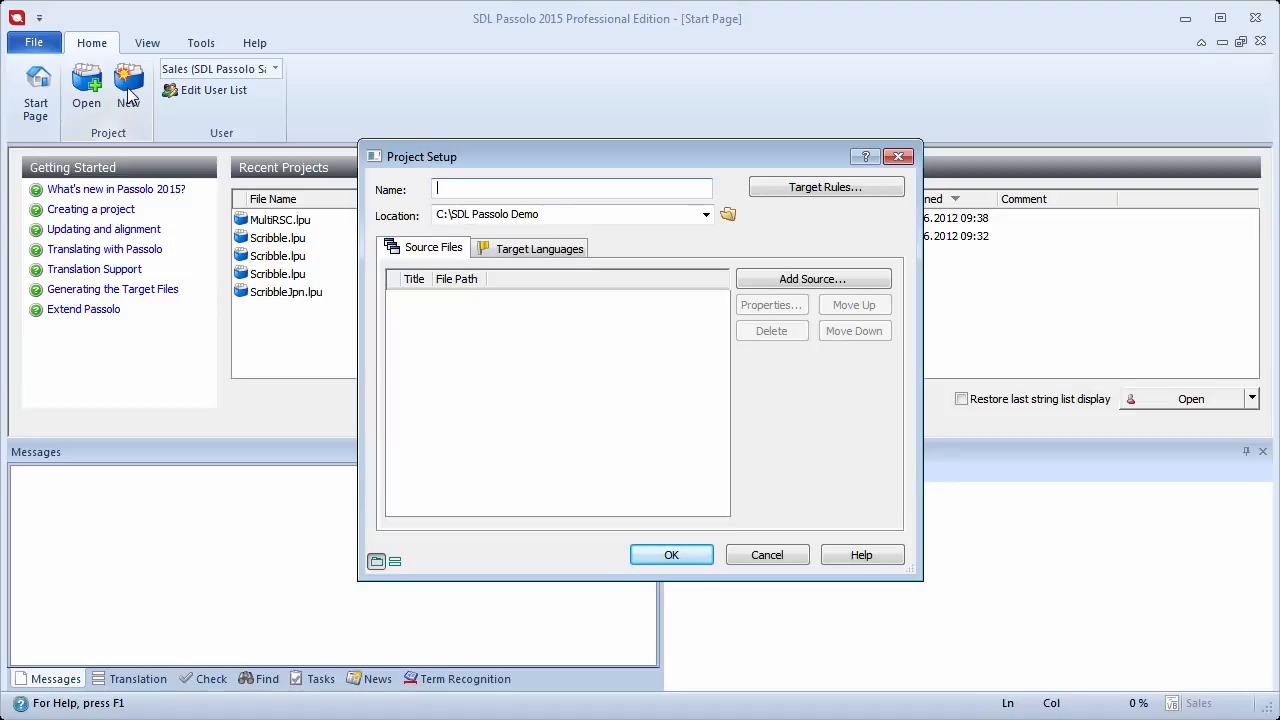
Step: Create a new project named demo in the C:\SDL Passolo Demo location
{"action": "type", "text": "demo"}
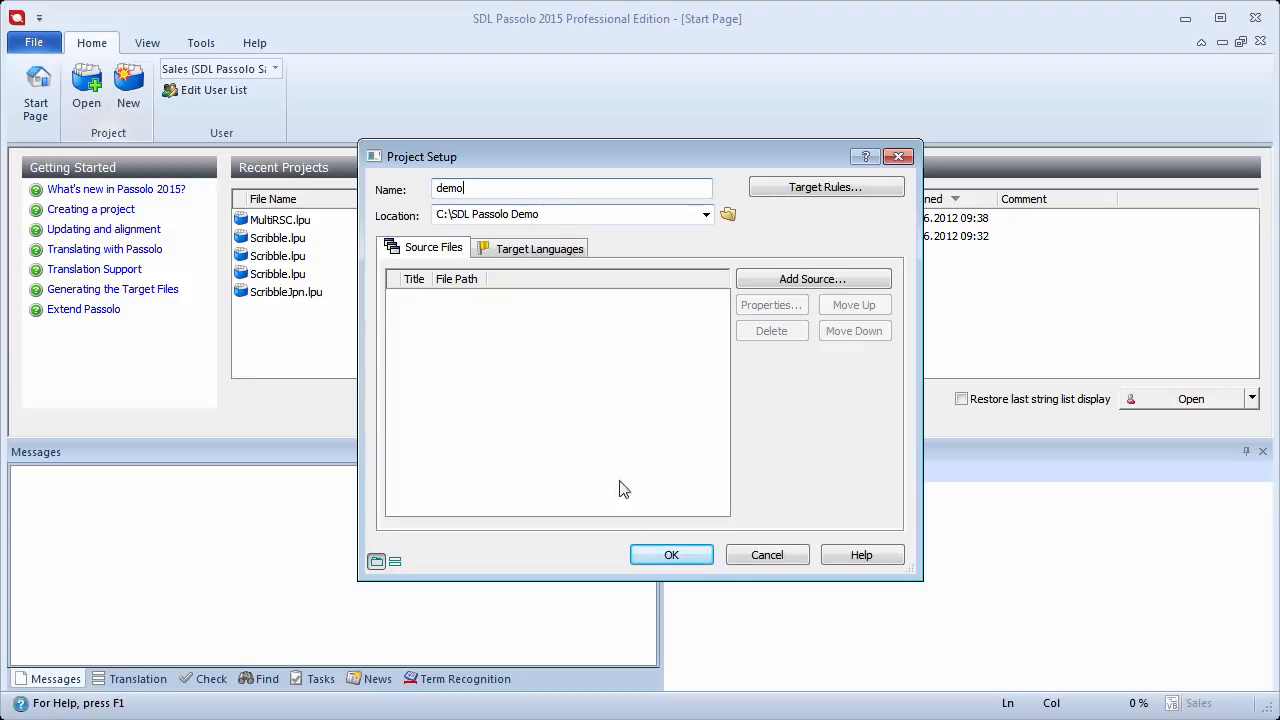
{"action": "left_click", "coordinate": [668, 556]}
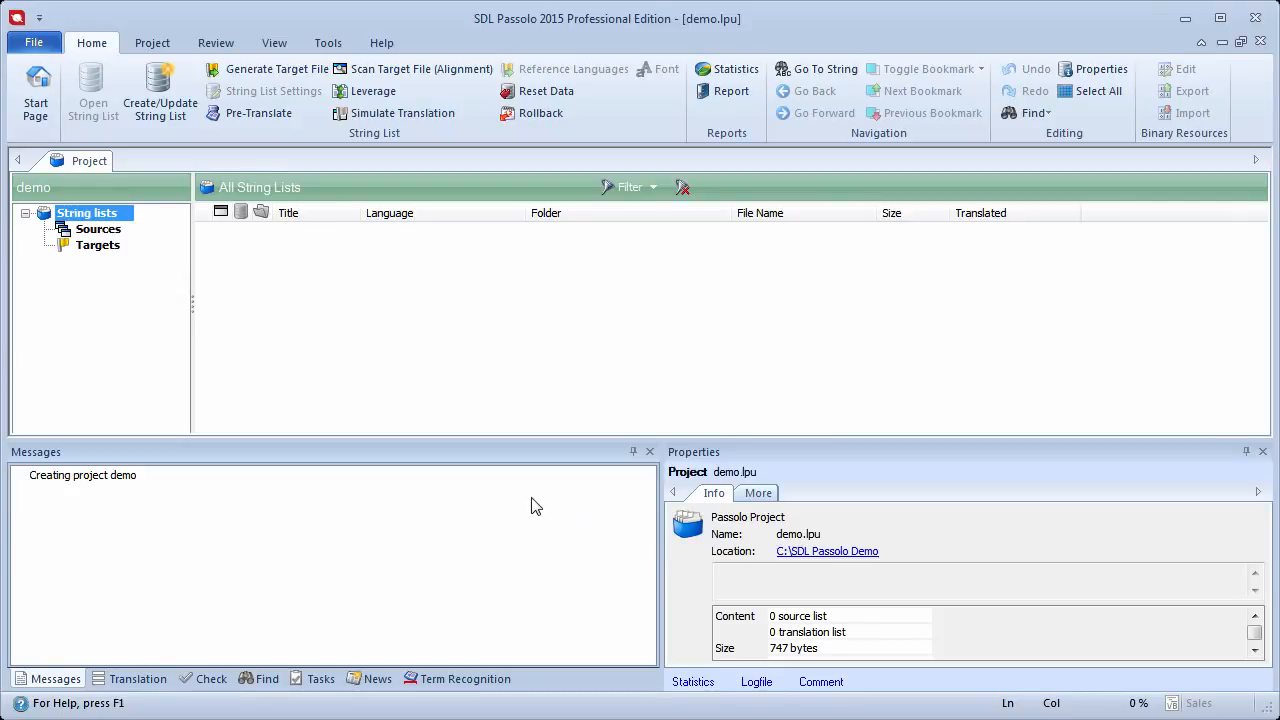
Step: Add Notepad.exe from C:\SDL Passolo Demo\Files as a source file, keeping the Win32 parser
{"action": "right_click", "coordinate": [107, 235]}
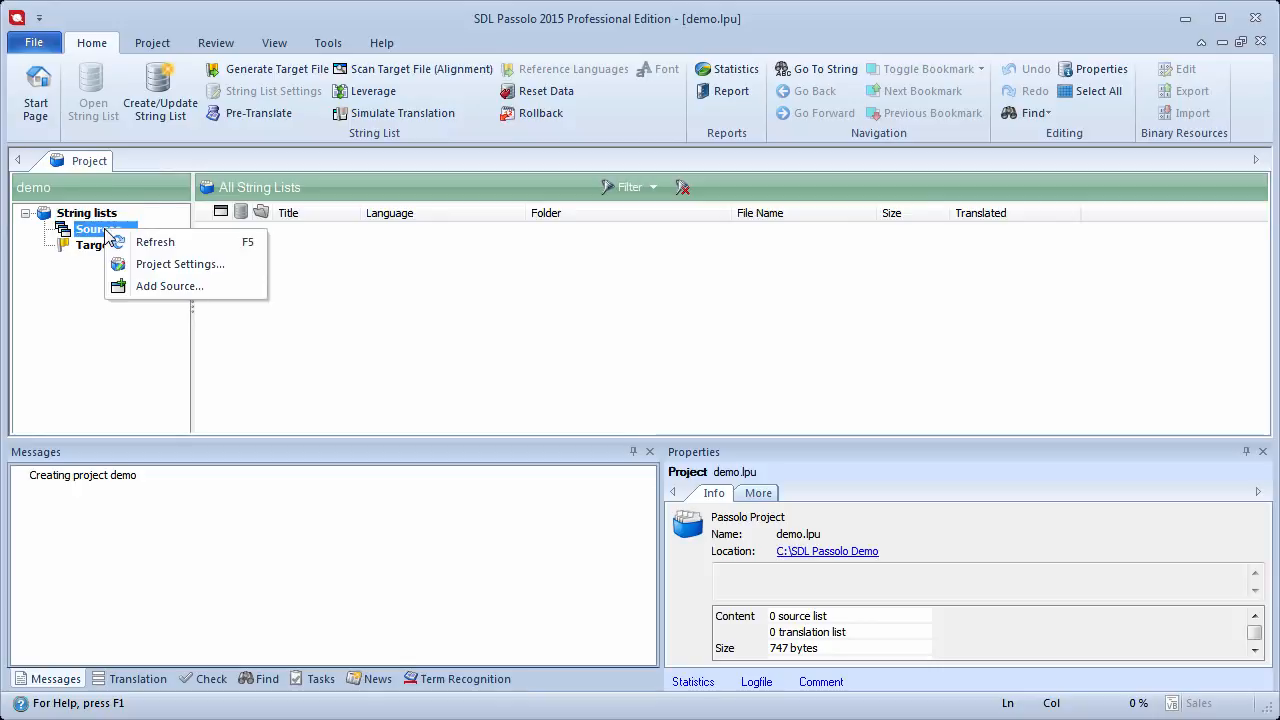
{"action": "left_click", "coordinate": [228, 289]}
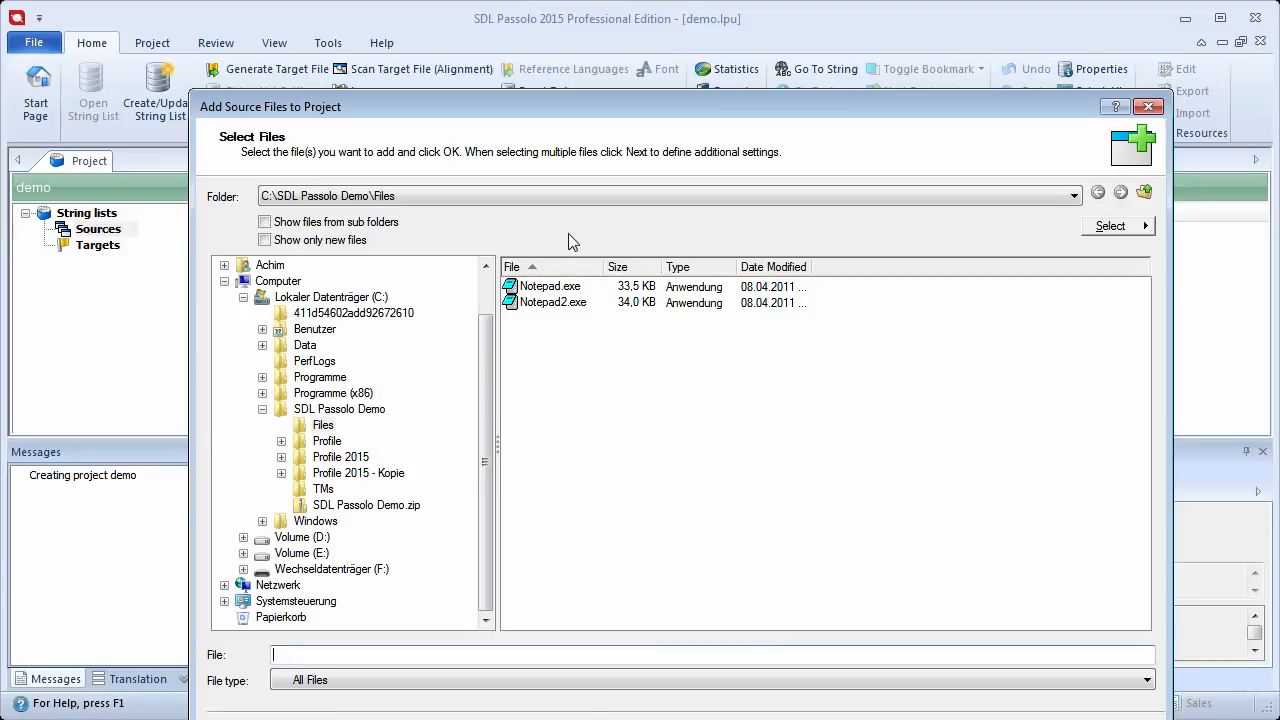
{"action": "left_click", "coordinate": [533, 289]}
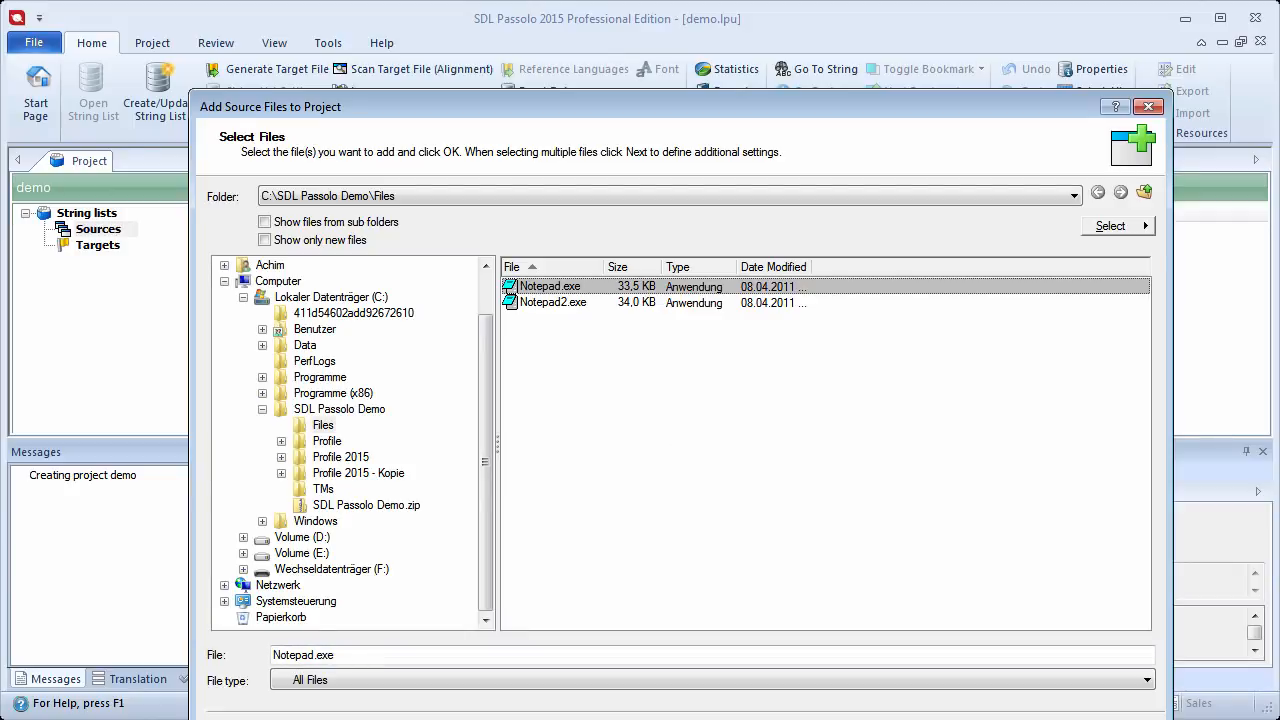
{"action": "key", "text": "Return"}
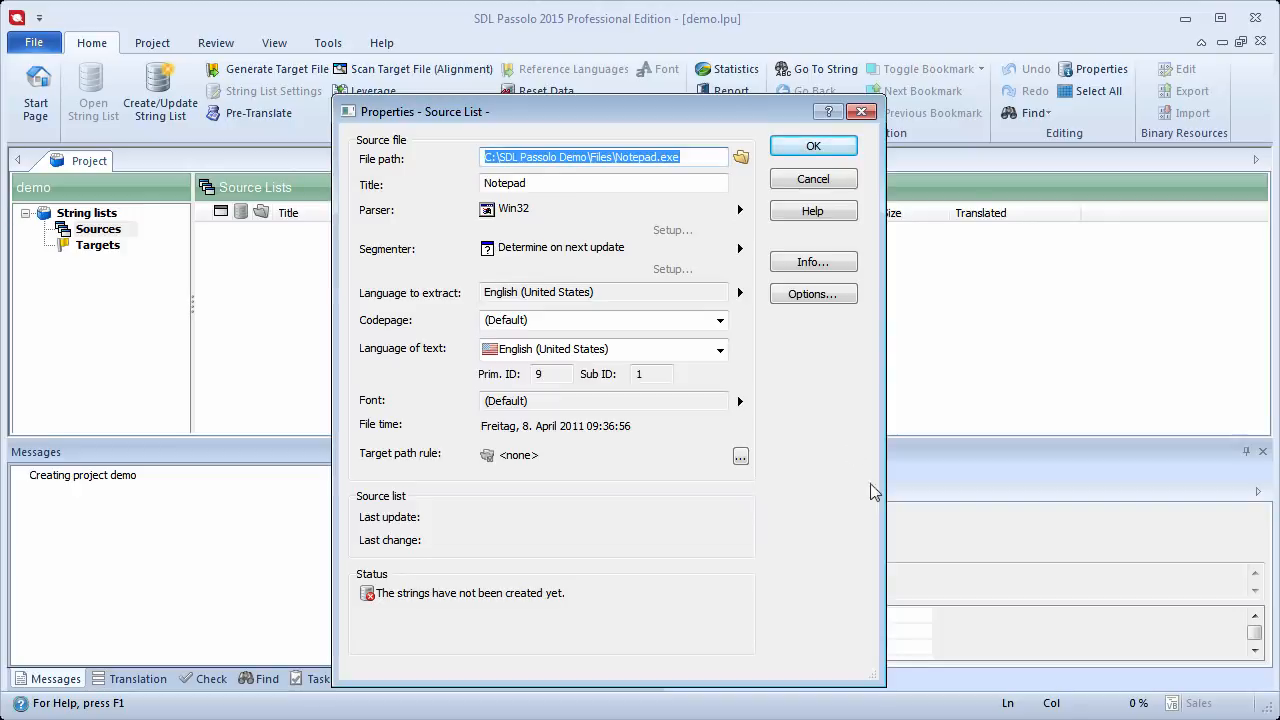
{"action": "left_click", "coordinate": [741, 210]}
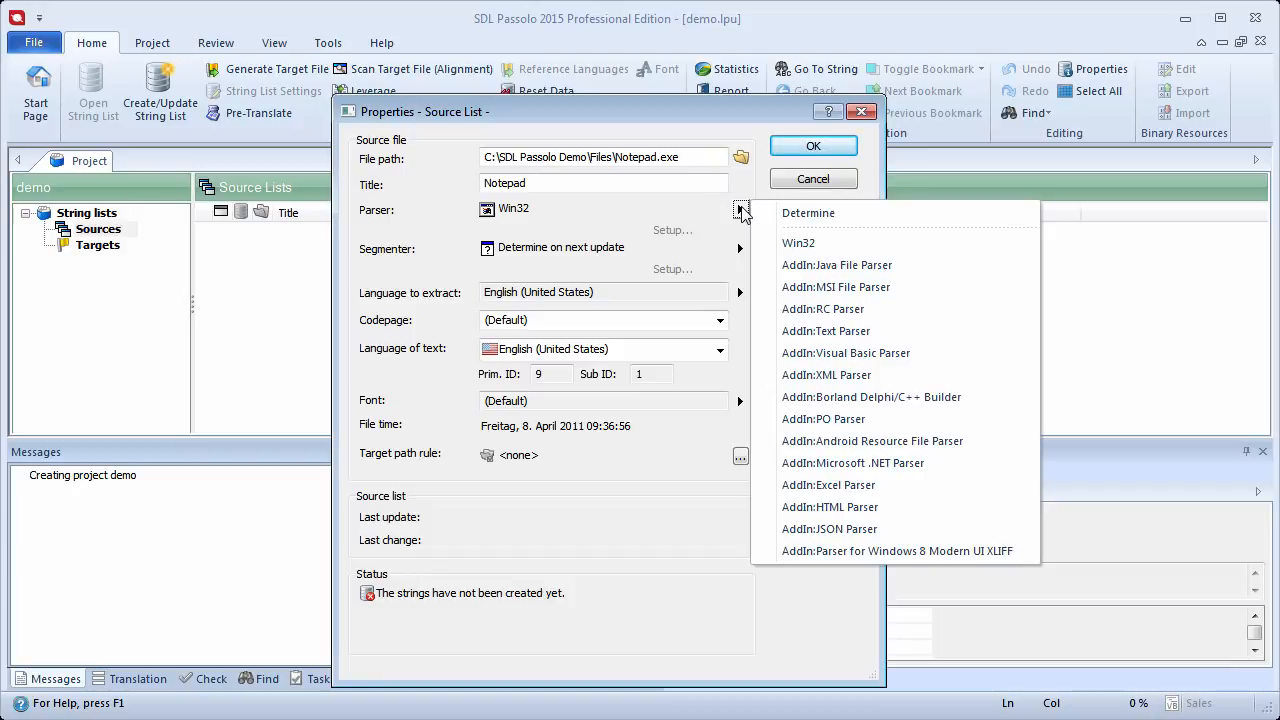
{"action": "left_click", "coordinate": [811, 142]}
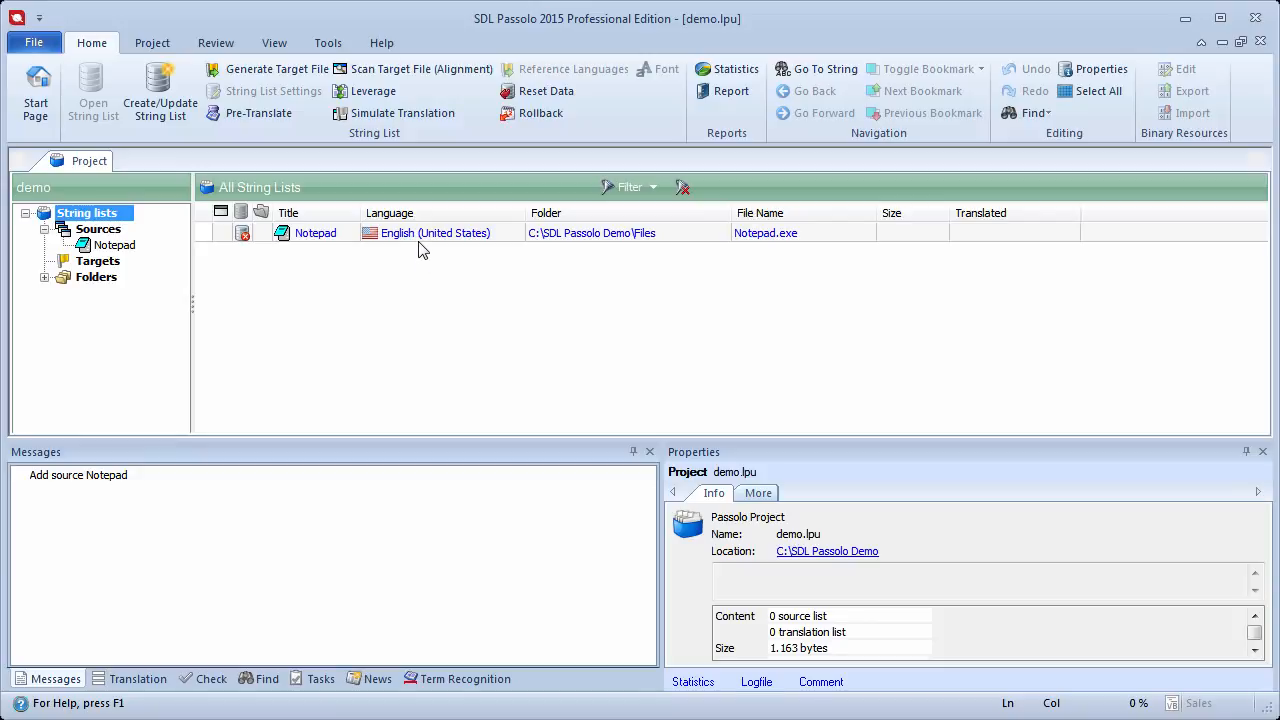
Step: Create the string list for all string lists in the project and open the Notepad source list
{"action": "left_click", "coordinate": [165, 95]}
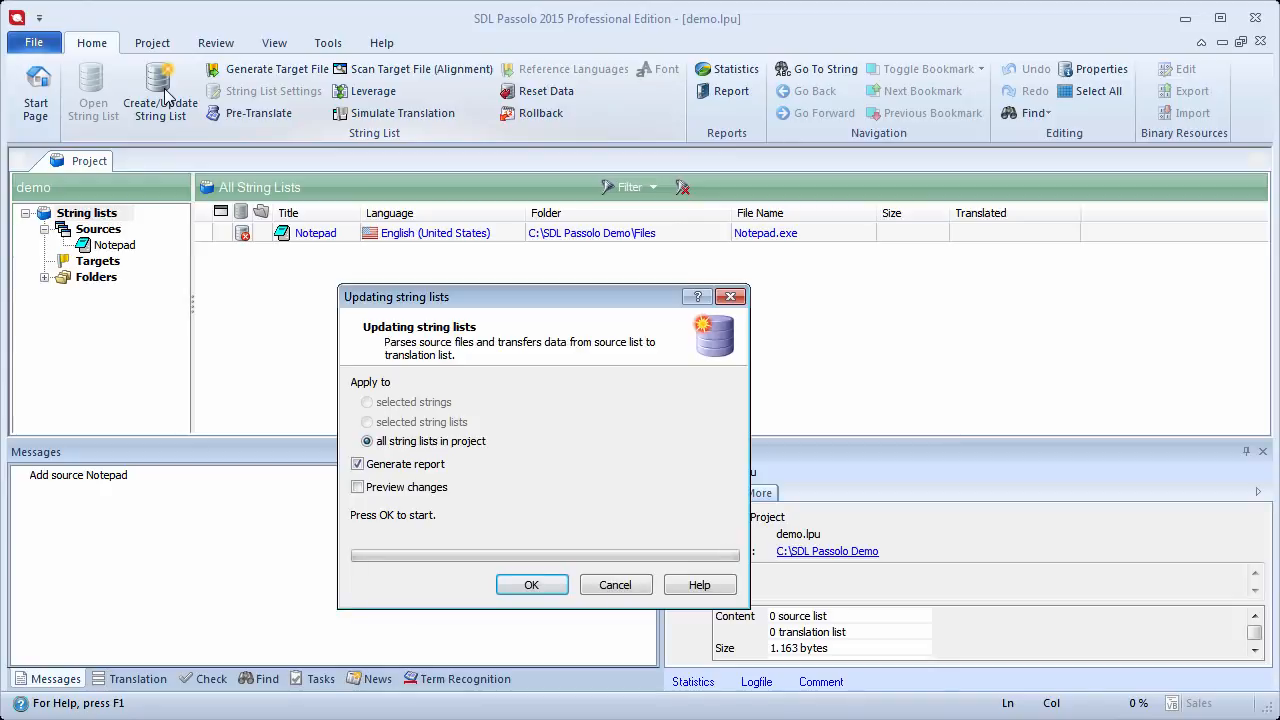
{"action": "left_click", "coordinate": [521, 587]}
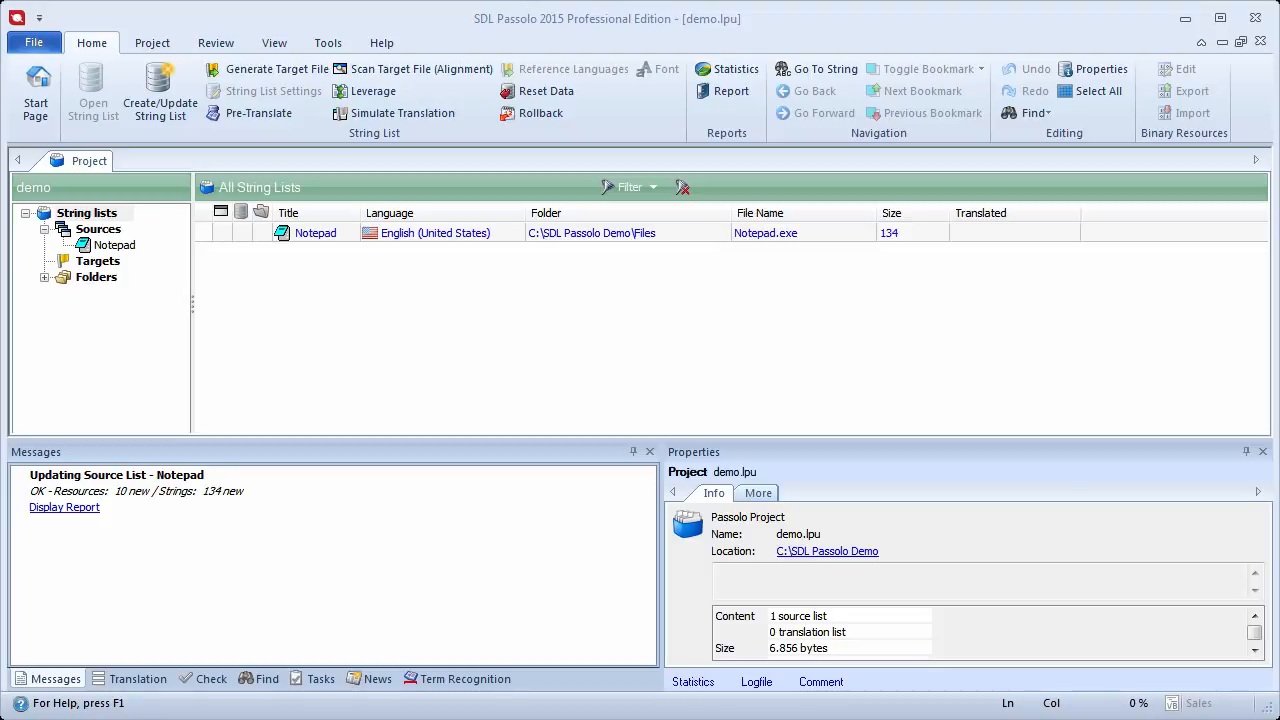
{"action": "double_click", "coordinate": [502, 235]}
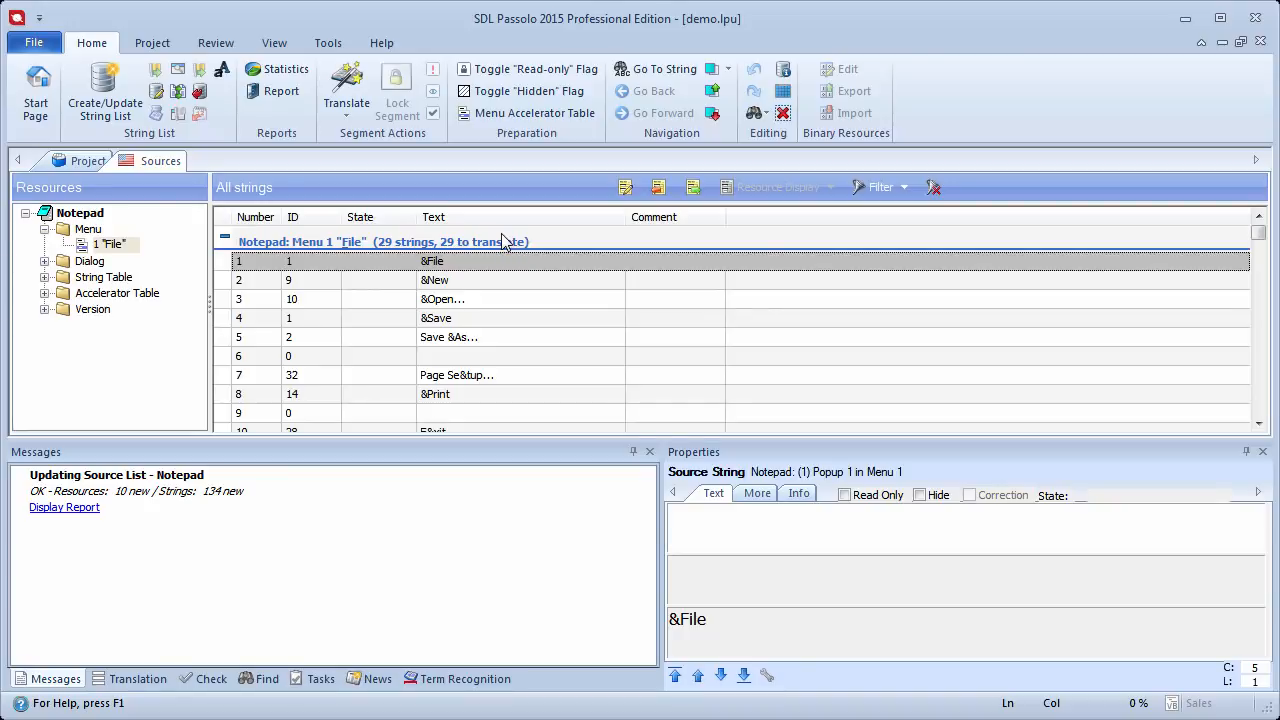
Step: Expand the Dialog, String Table, Accelerator Table and Version resource folders to inspect the source resources
{"action": "left_click", "coordinate": [44, 261]}
{"action": "left_click", "coordinate": [44, 309]}
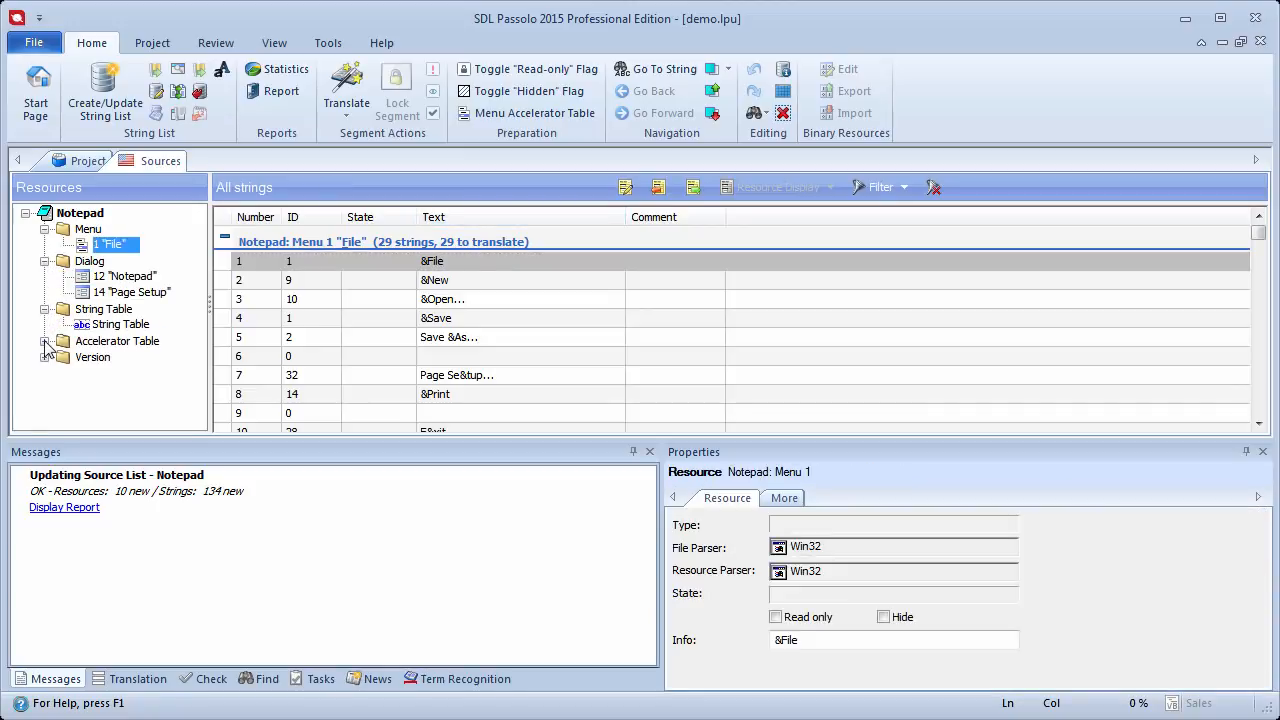
{"action": "left_click", "coordinate": [44, 341]}
{"action": "left_click", "coordinate": [44, 389]}
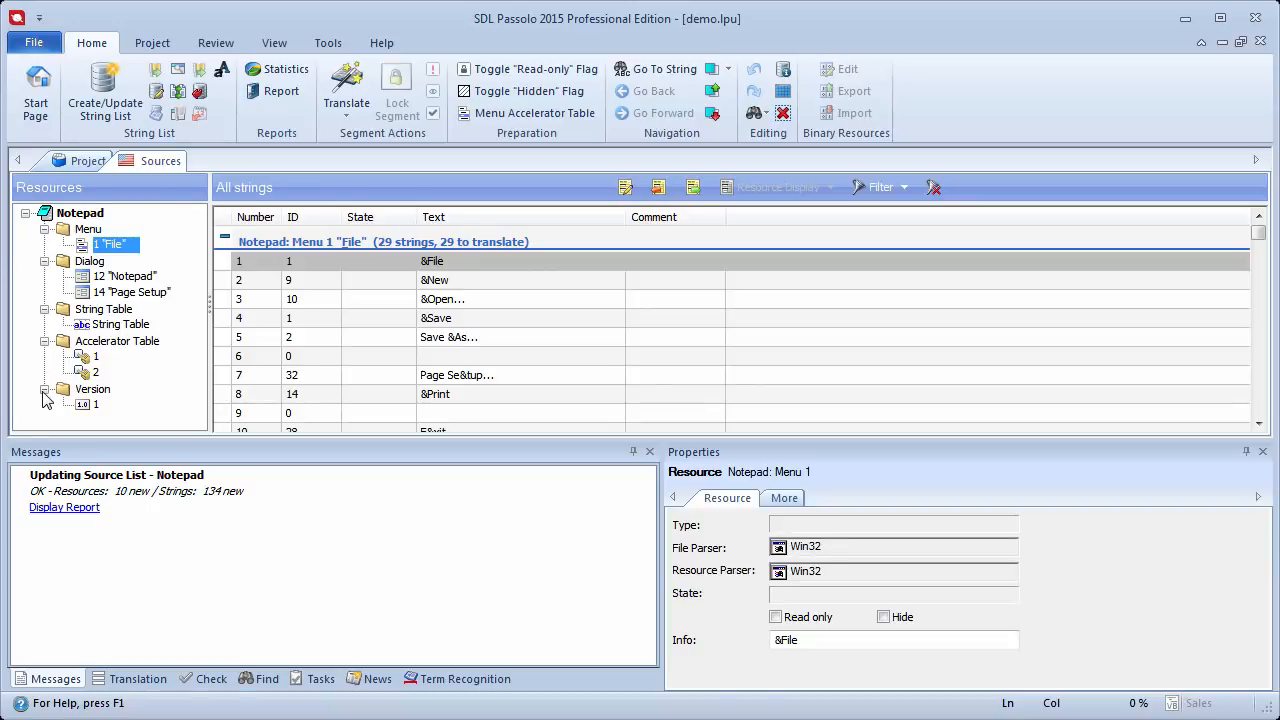
Step: Mark all ten Version resource strings (125 to 134) as read-only
{"action": "left_click_drag", "start_coordinate": [1258, 240], "coordinate": [1251, 423]}
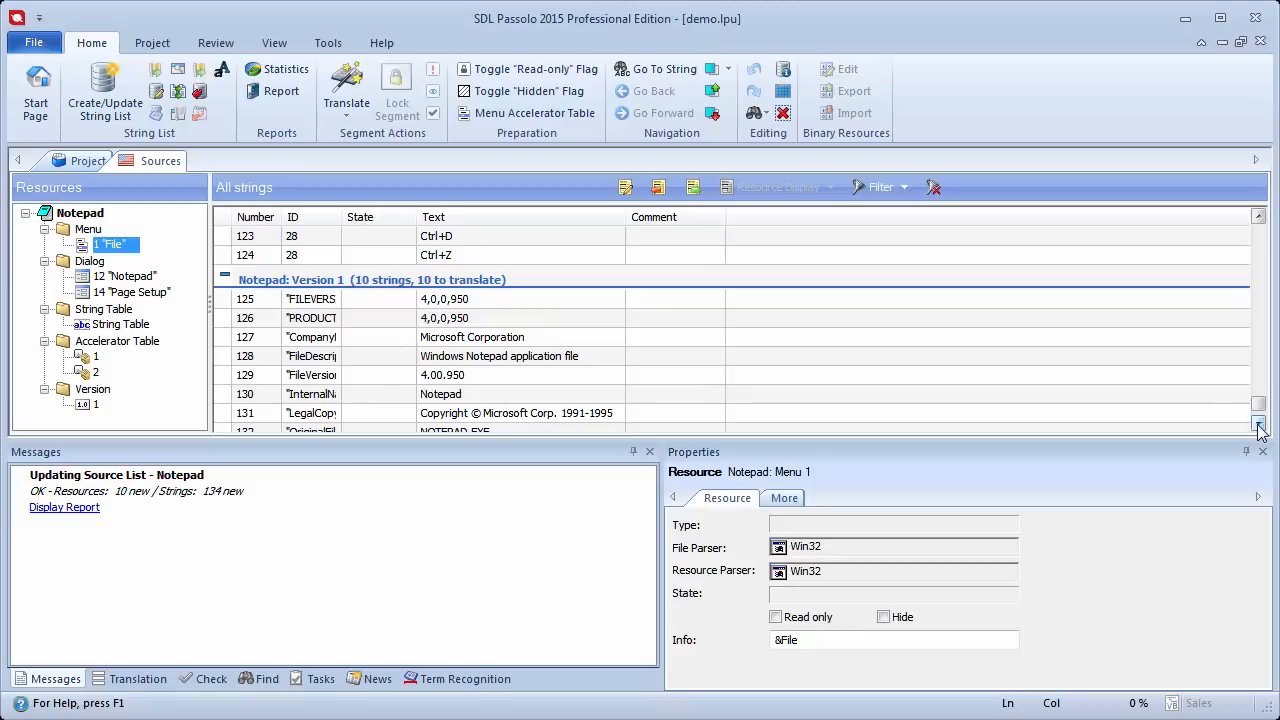
{"action": "left_click", "coordinate": [1258, 425]}
{"action": "left_click", "coordinate": [1258, 425]}
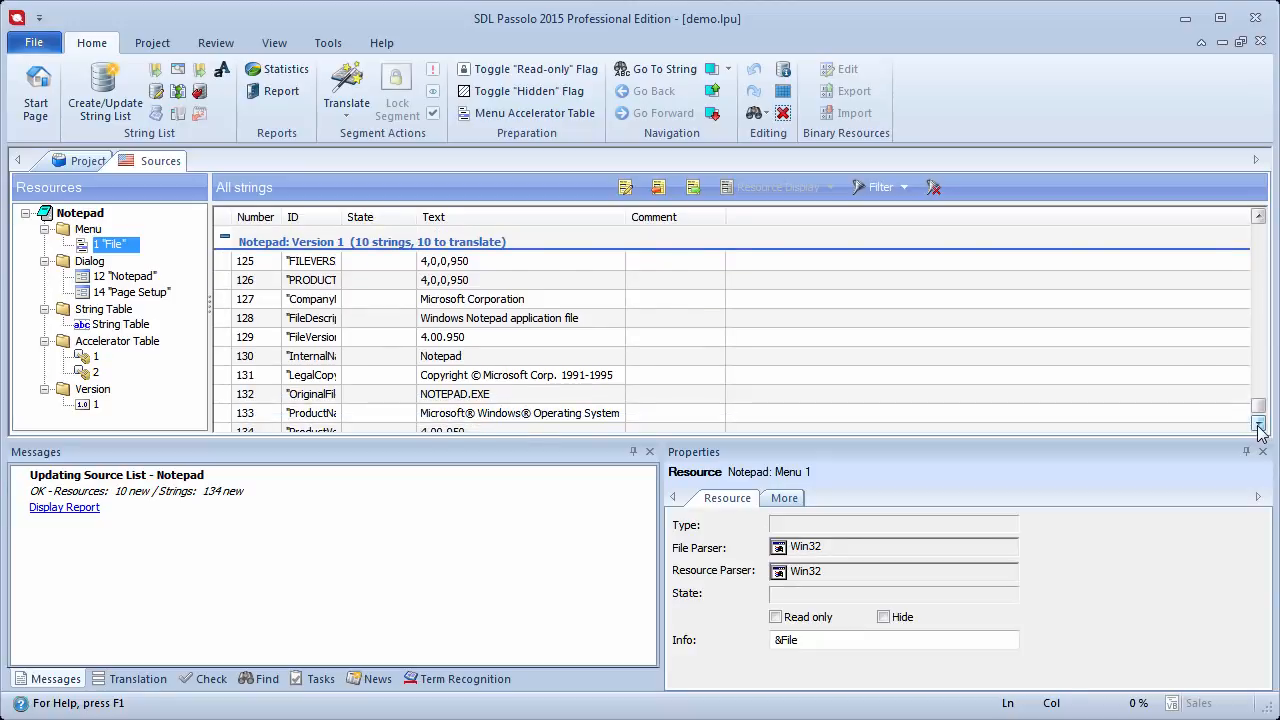
{"action": "left_click_drag", "start_coordinate": [598, 262], "coordinate": [589, 443]}
{"action": "right_click", "coordinate": [567, 331]}
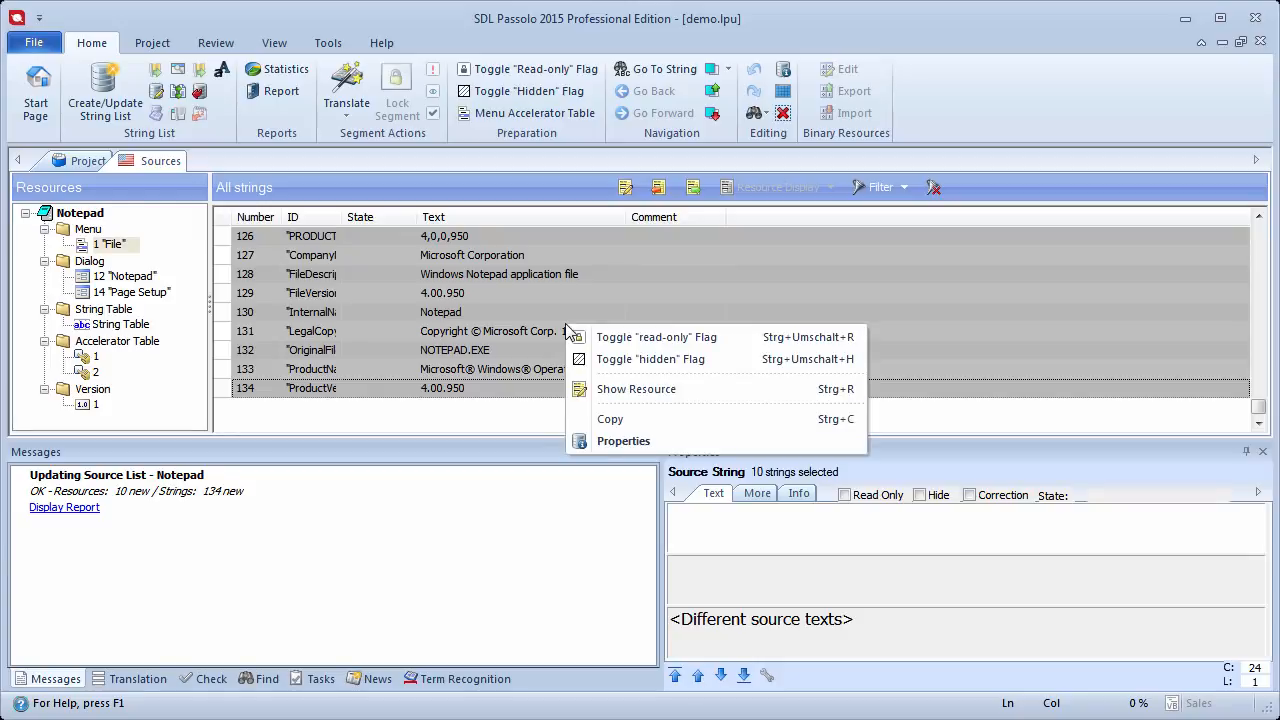
{"action": "left_click", "coordinate": [741, 345]}
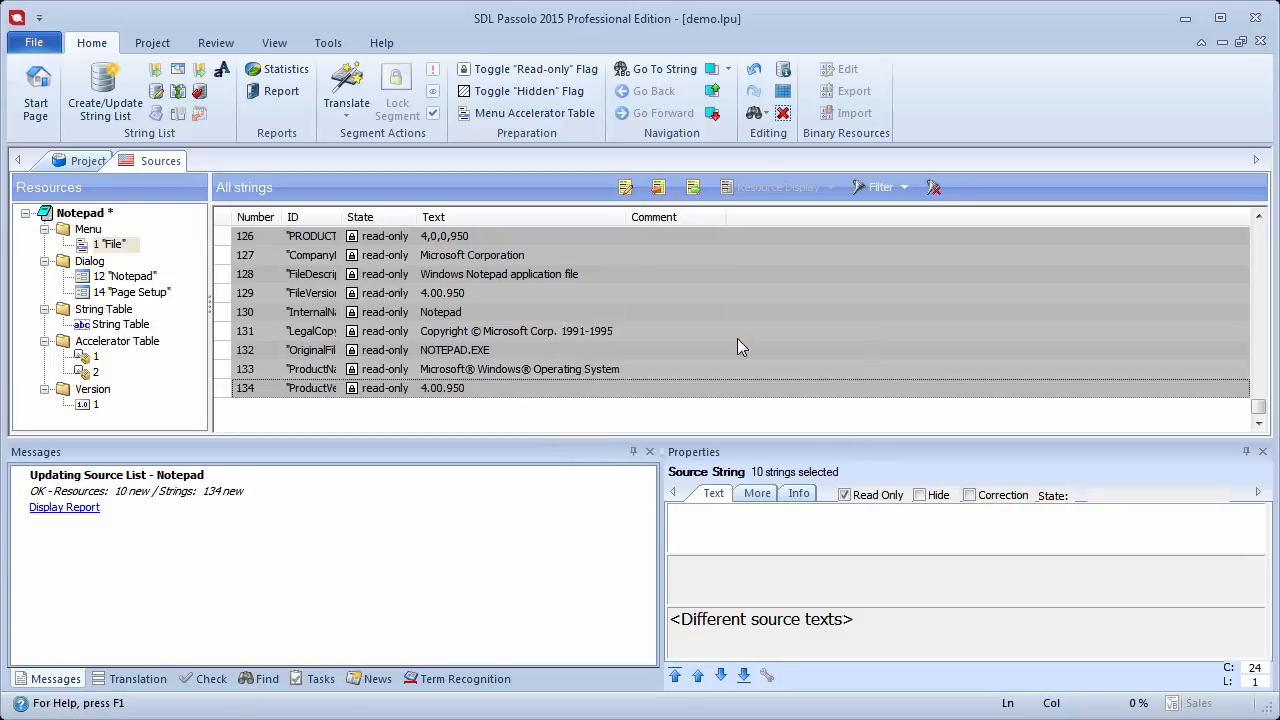
Step: Mark the notepad.hlp string (number 87) as read-only
{"action": "left_click_drag", "start_coordinate": [1258, 405], "coordinate": [1258, 348]}
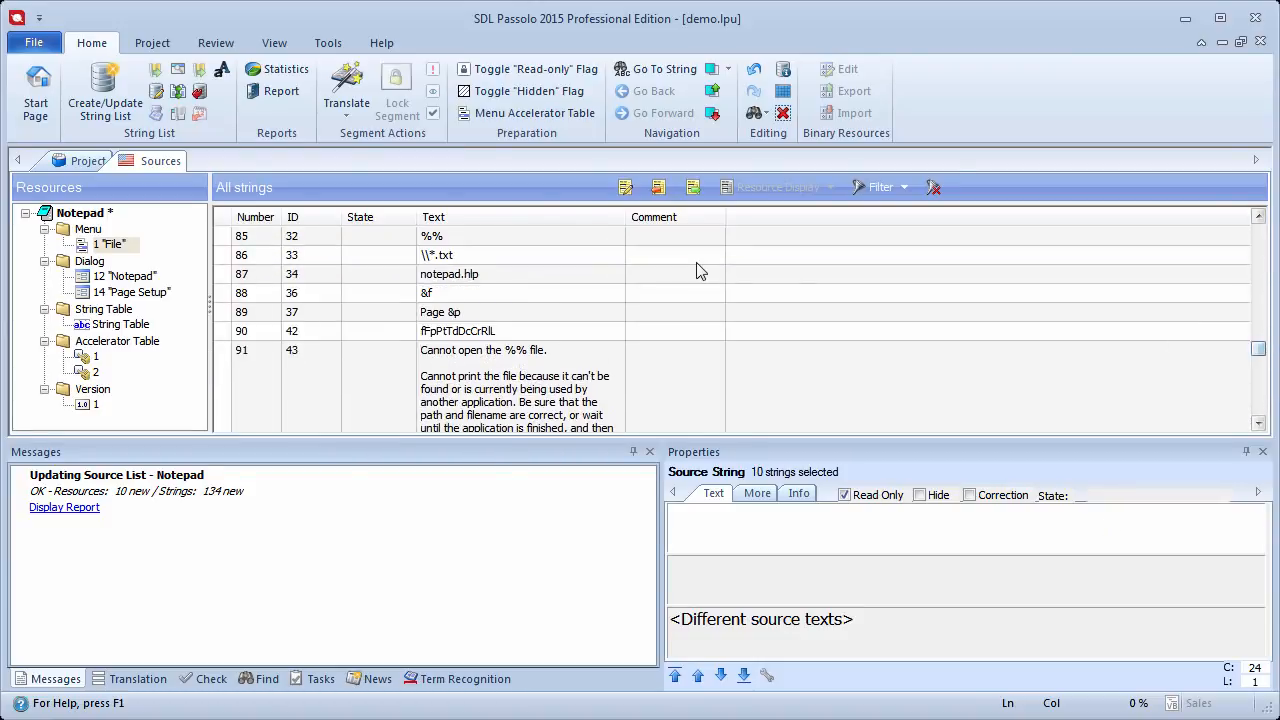
{"action": "left_click", "coordinate": [592, 276]}
{"action": "right_click", "coordinate": [592, 280]}
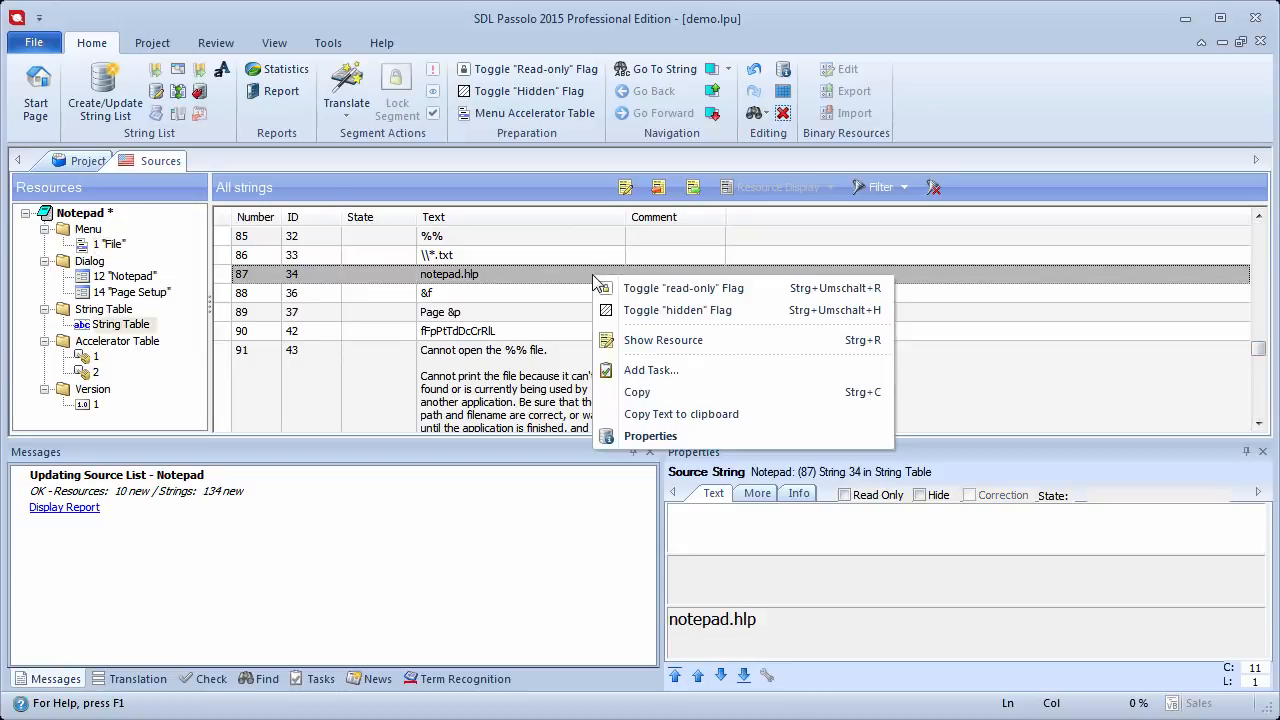
{"action": "left_click", "coordinate": [776, 289]}
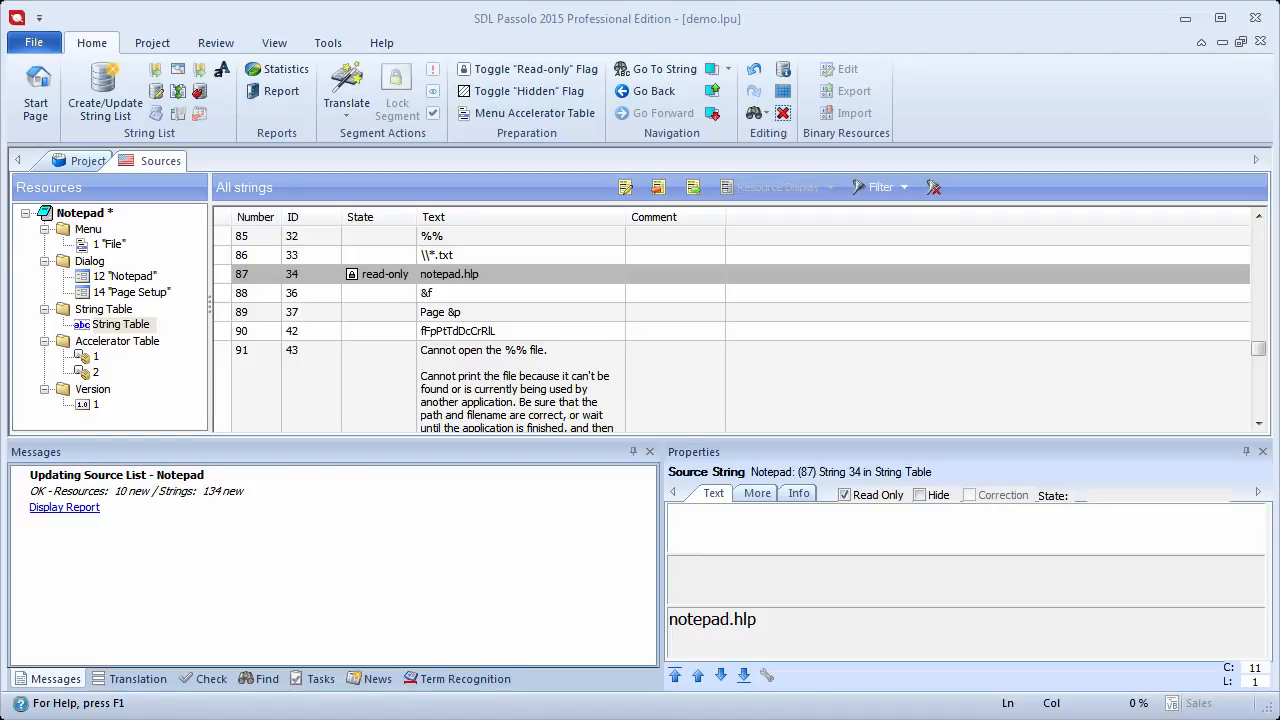
Step: Add the comment "Shortcuts for header and footer:f=file name" to string 90 and save the project
{"action": "left_click", "coordinate": [550, 330]}
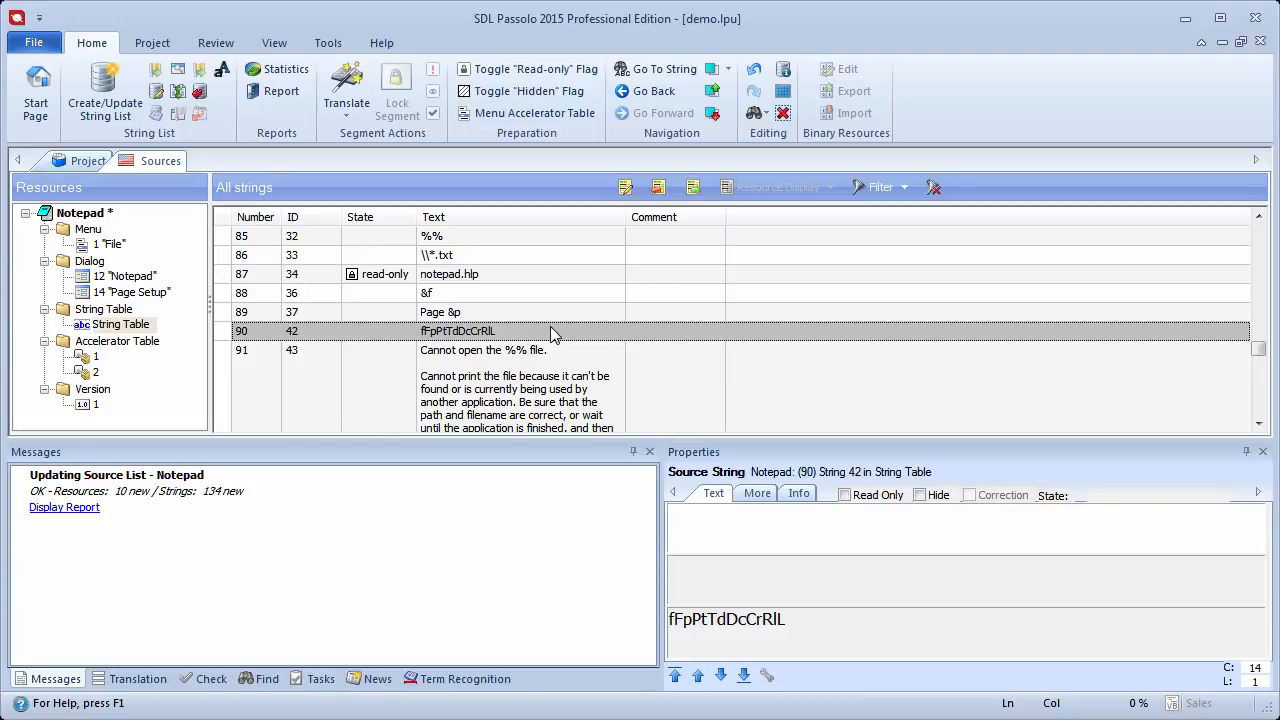
{"action": "left_click", "coordinate": [768, 532]}
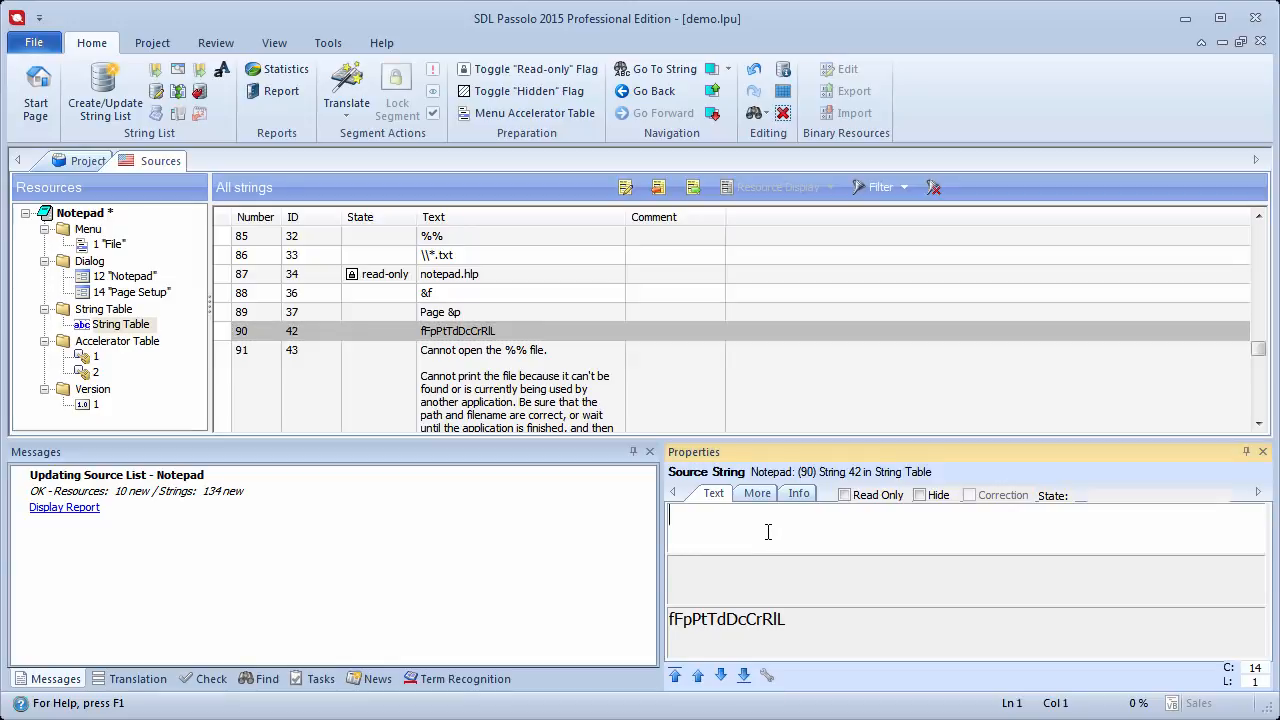
{"action": "type", "text": "Shortcuts for header and footerin"}
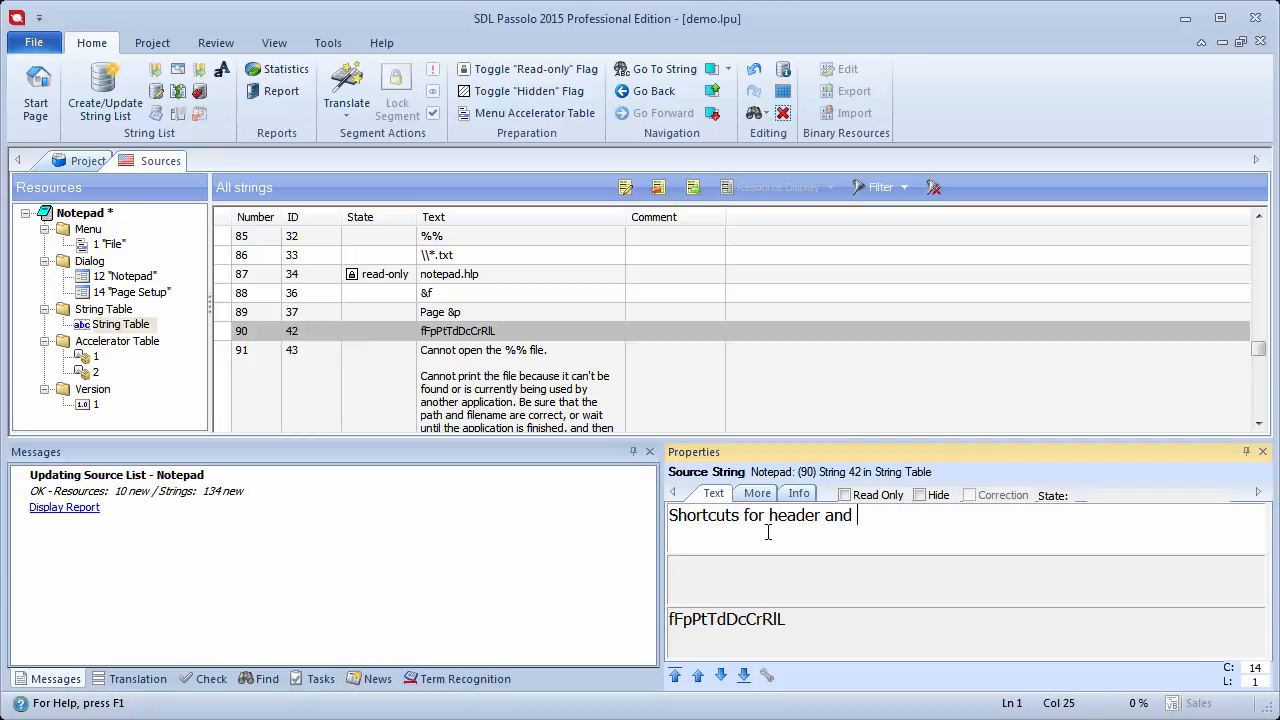
{"action": "key", "text": "BackSpace"}
{"action": "key", "text": "BackSpace"}
{"action": "type", "text": ":f=file name"}
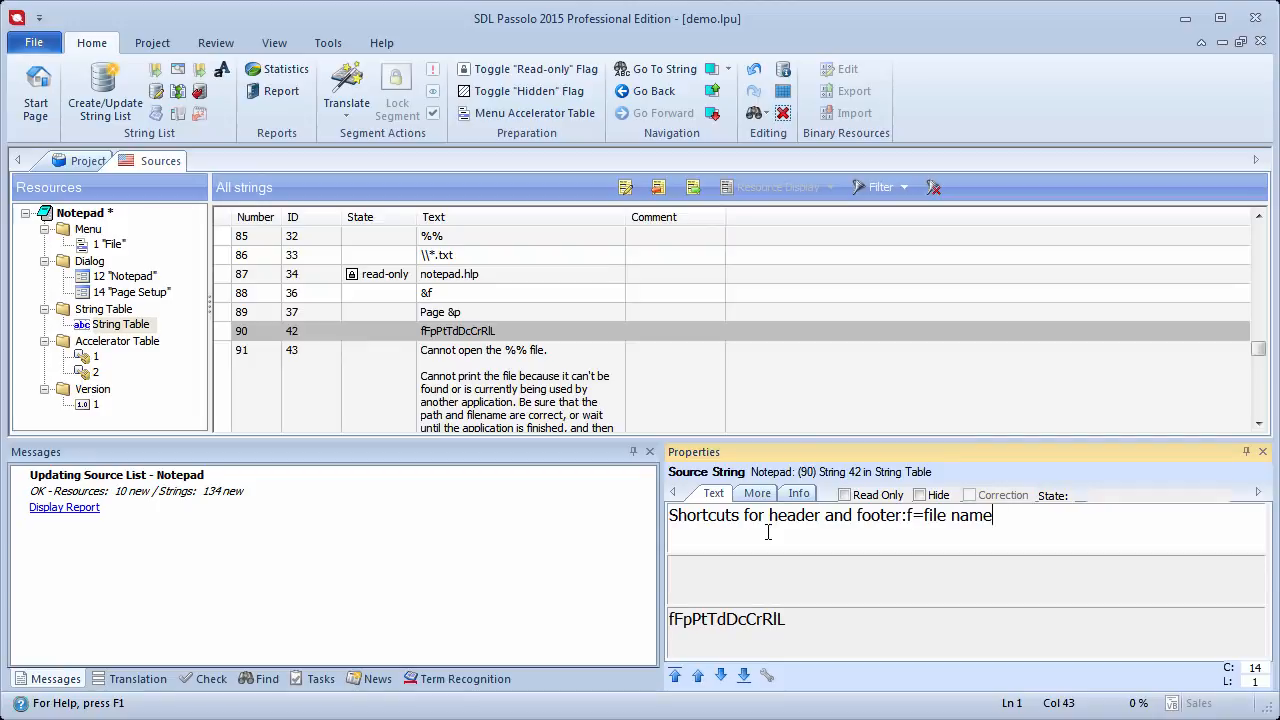
{"action": "key", "text": "ctrl+s"}
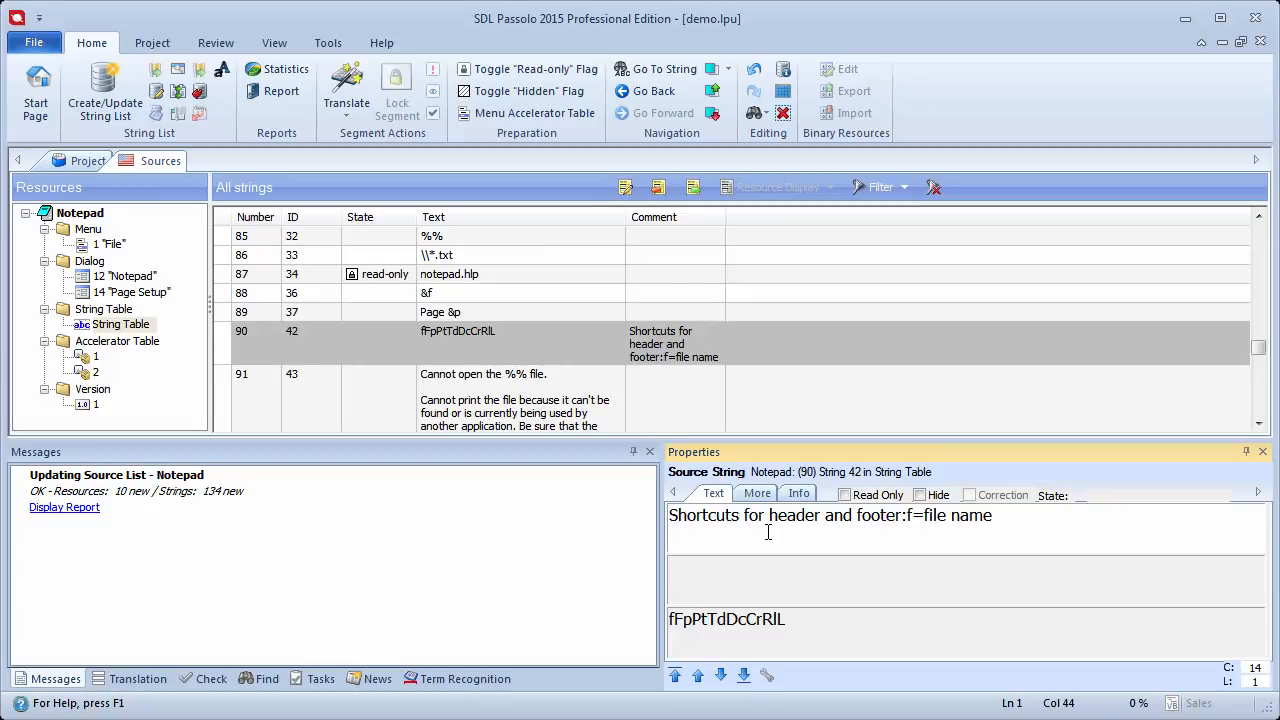
Step: Close the Sources string list tab
{"action": "right_click", "coordinate": [175, 161]}
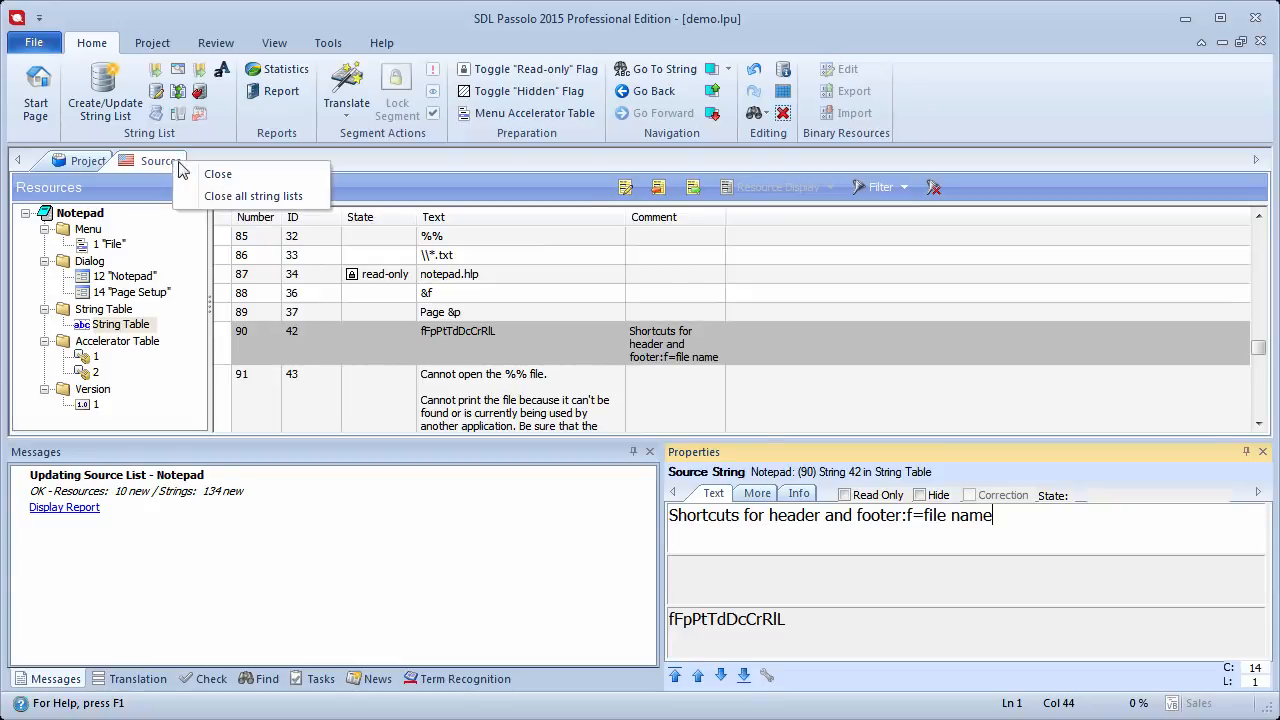
{"action": "left_click", "coordinate": [235, 174]}
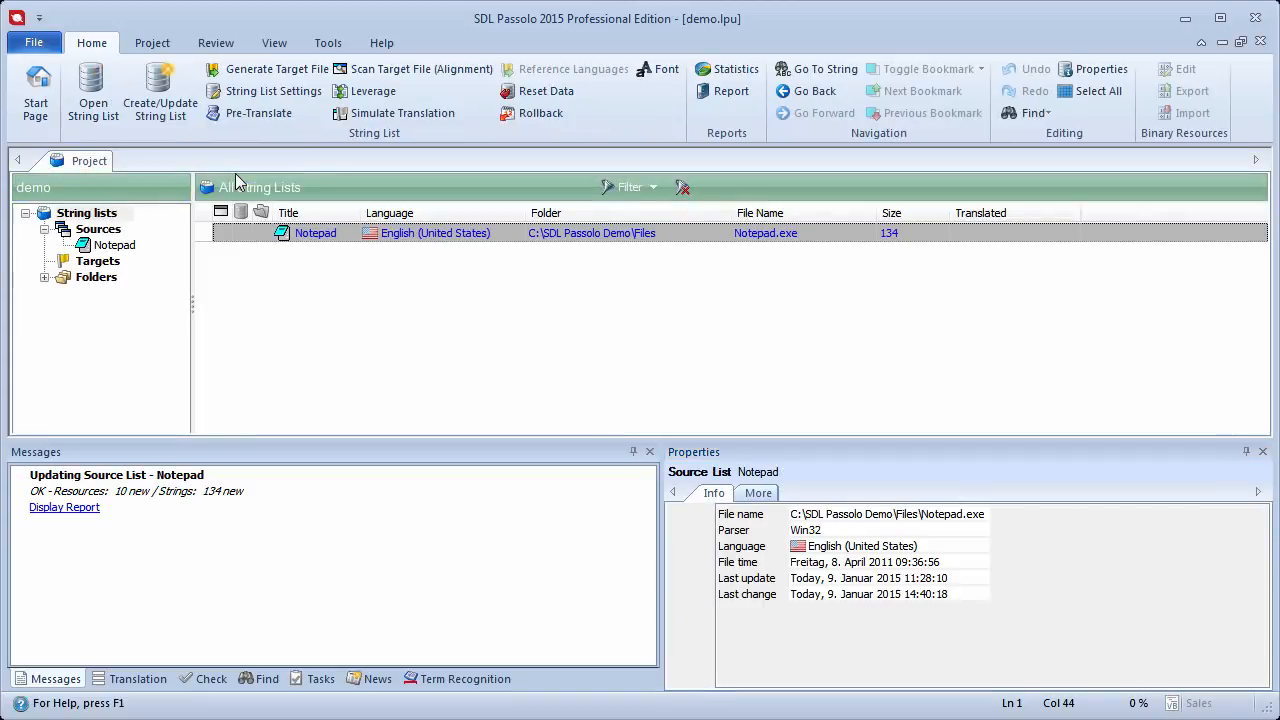
Step: Add German (Germany) as a target language of the project
{"action": "right_click", "coordinate": [110, 263]}
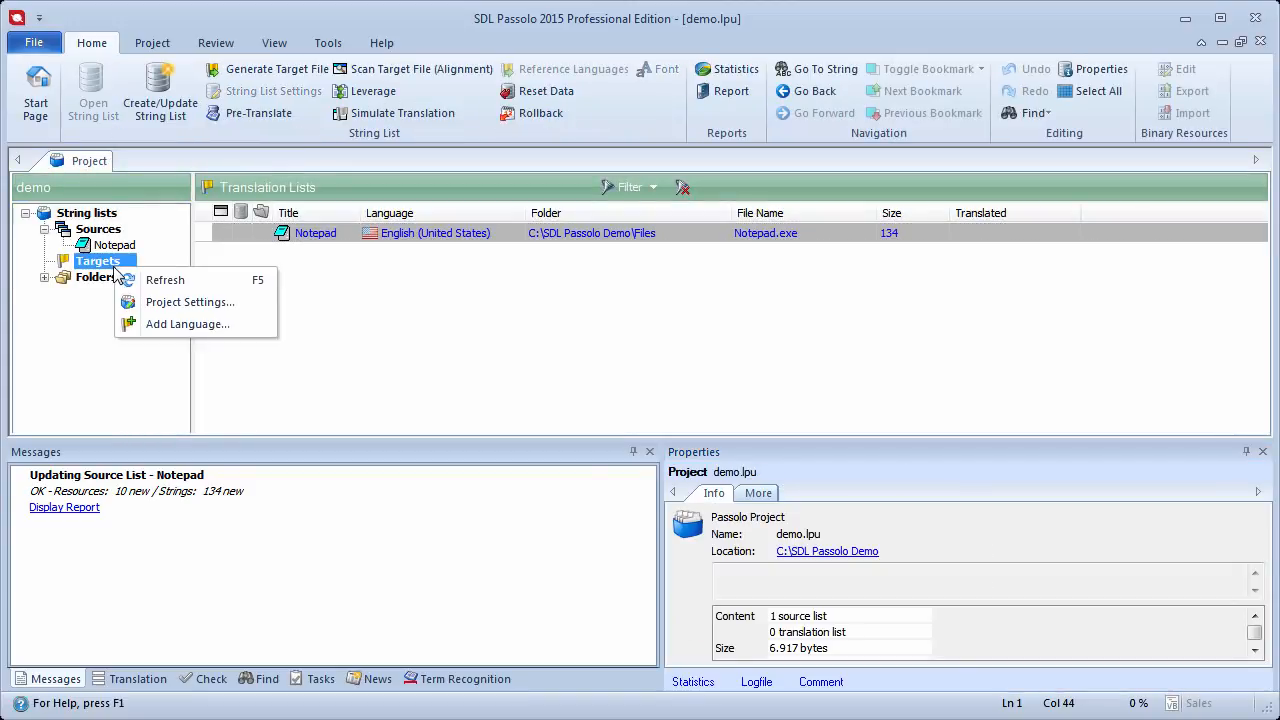
{"action": "left_click", "coordinate": [253, 338]}
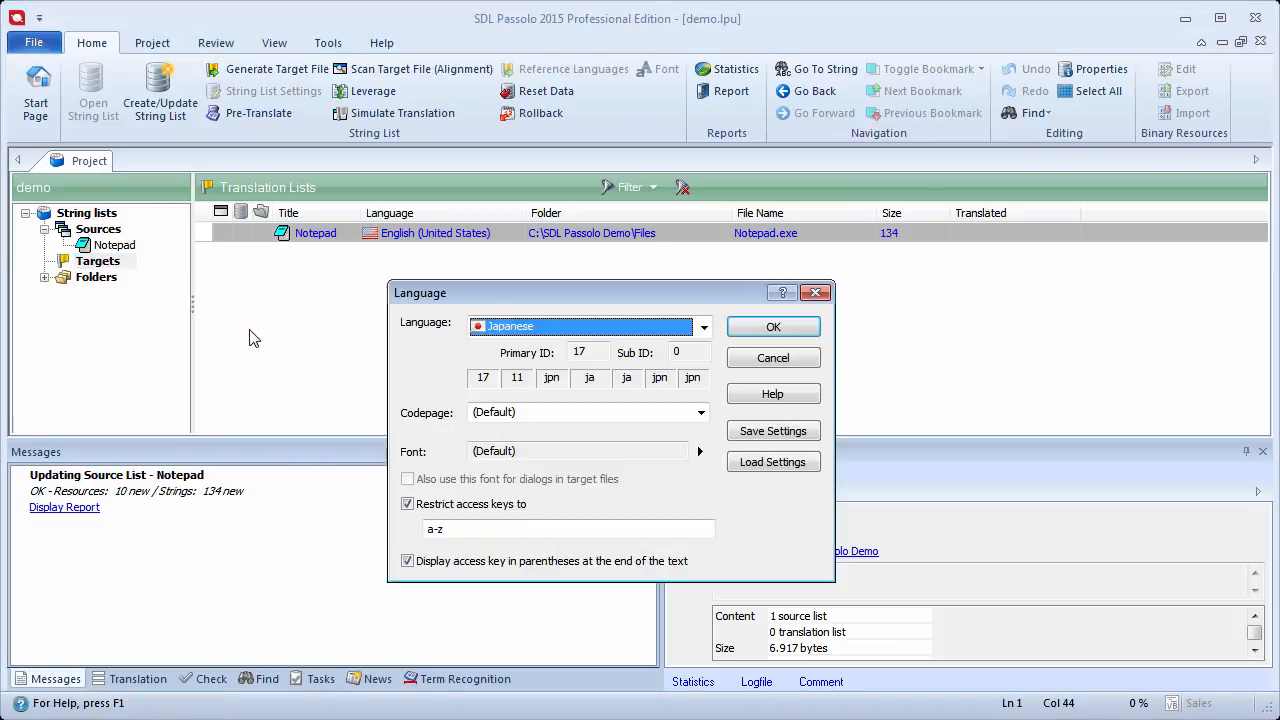
{"action": "key", "text": "g"}
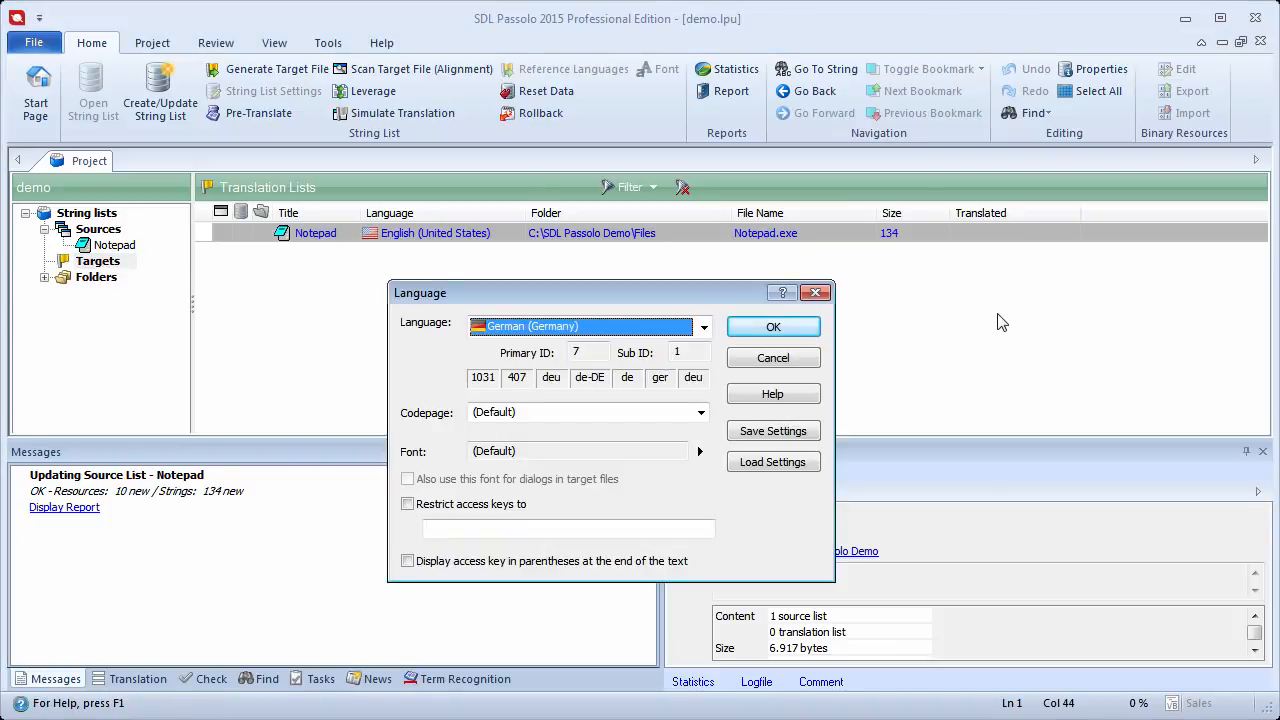
{"action": "left_click", "coordinate": [773, 327]}
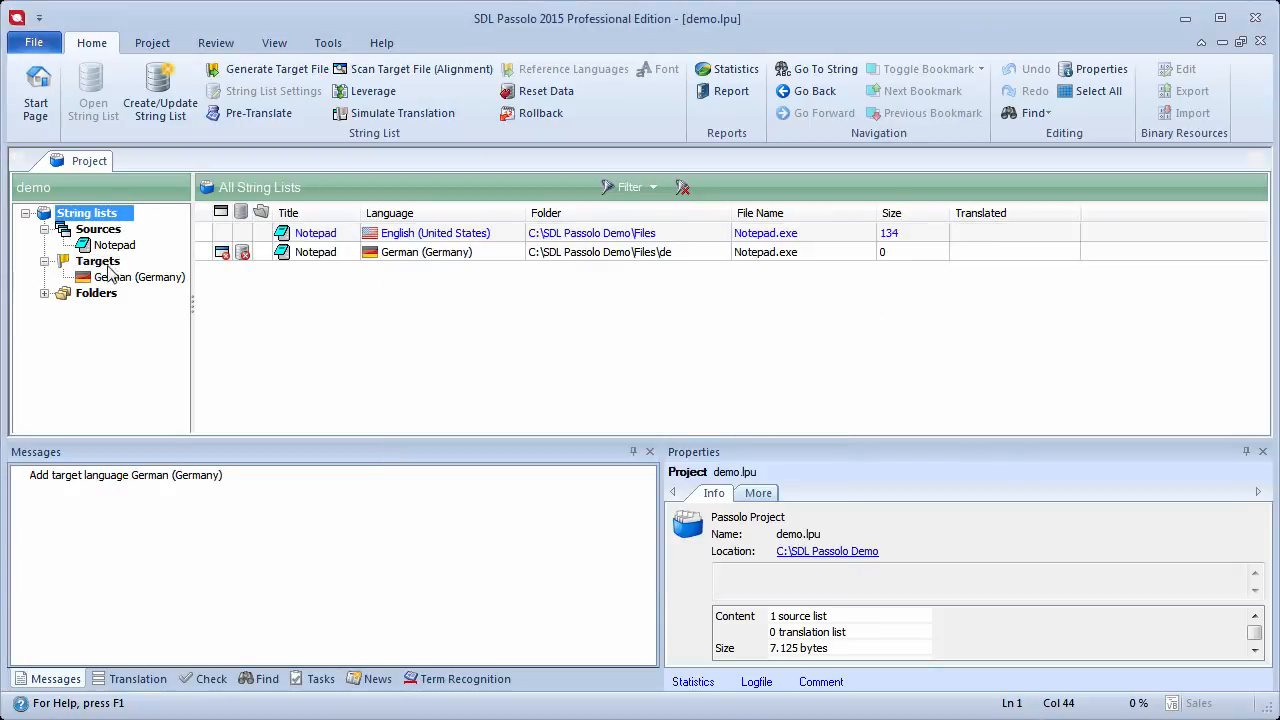
Step: Add Japanese as another target language of the project
{"action": "right_click", "coordinate": [117, 270]}
{"action": "left_click", "coordinate": [177, 324]}
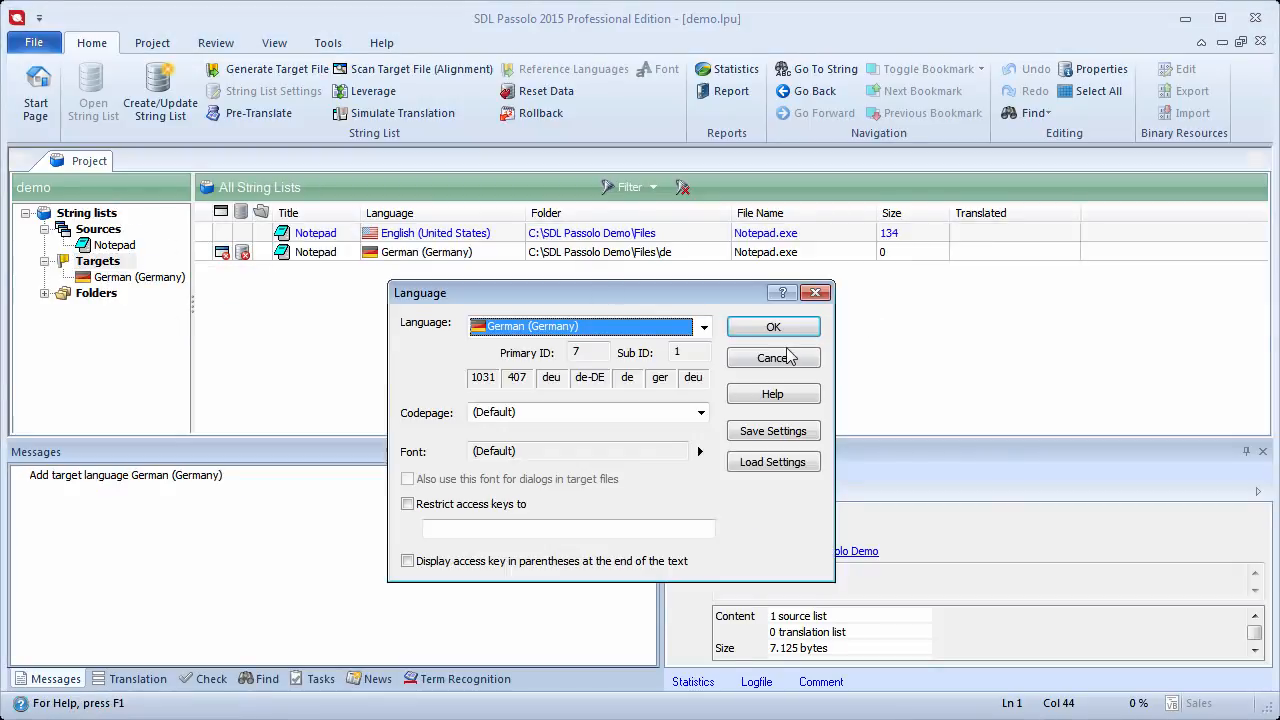
{"action": "key", "text": "j"}
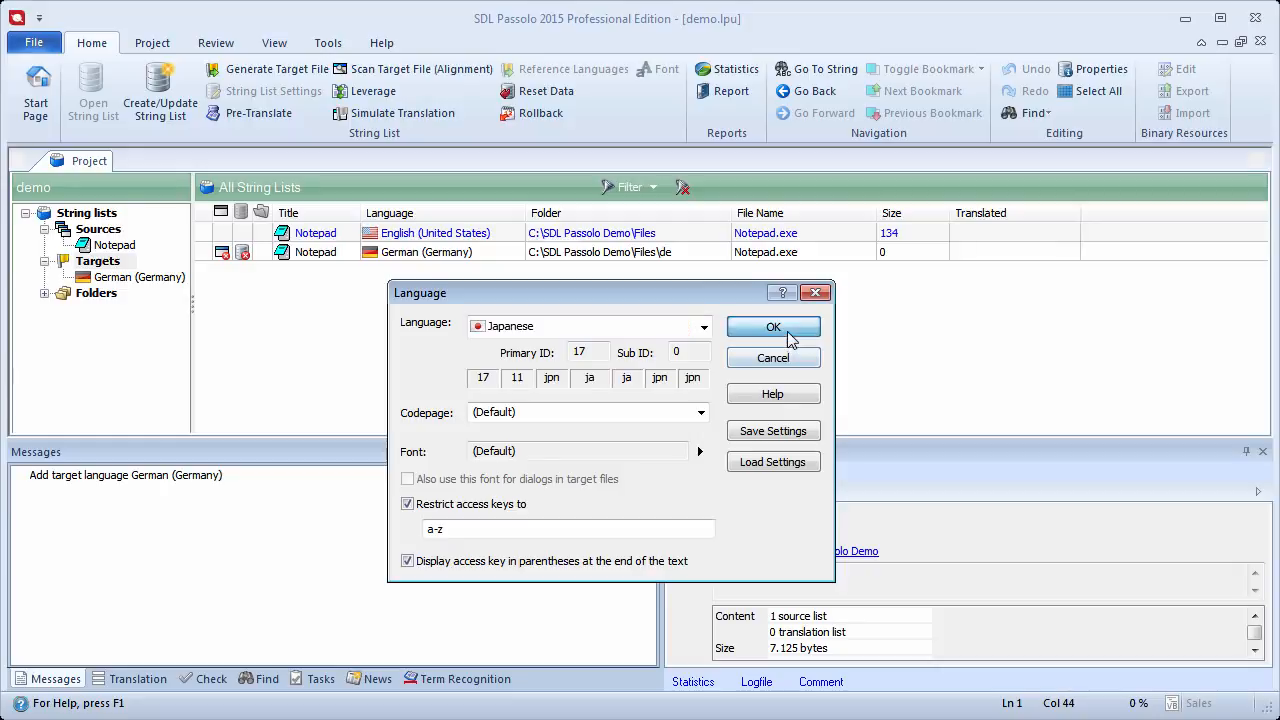
{"action": "left_click", "coordinate": [782, 330]}
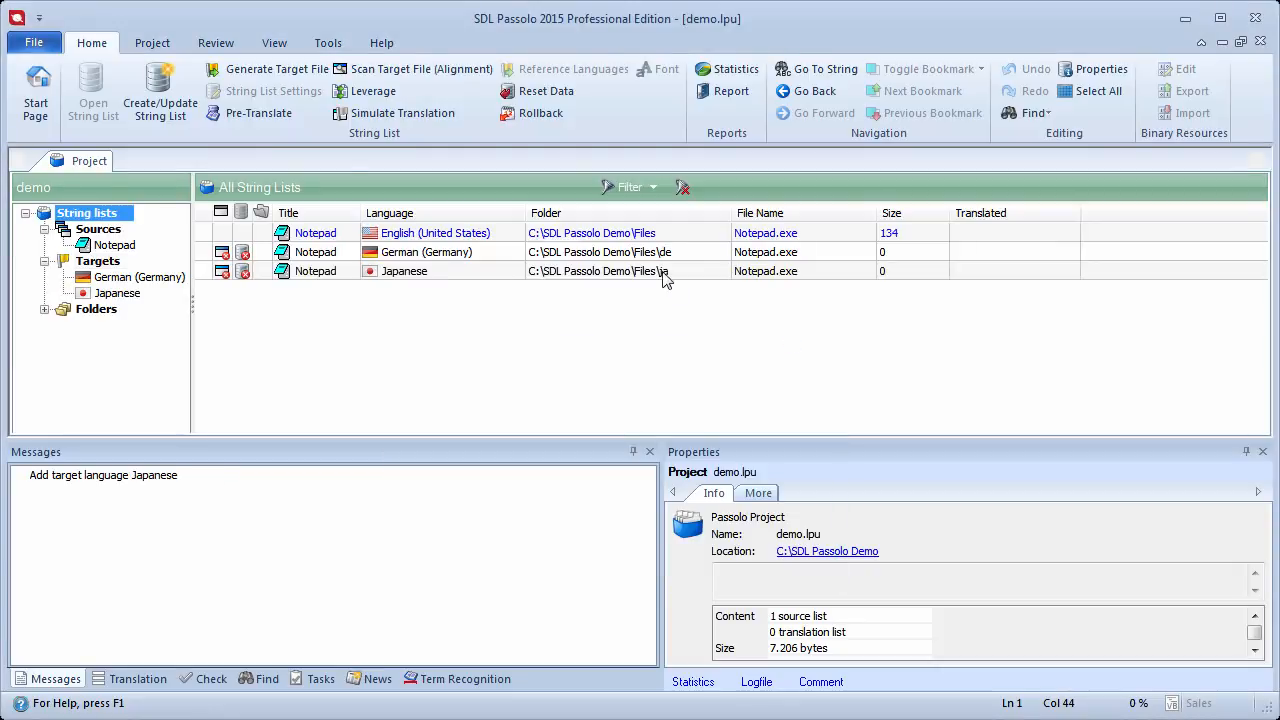
Step: Create the string lists for both the German (Germany) and Japanese target languages
{"action": "left_click_drag", "start_coordinate": [660, 259], "coordinate": [642, 273]}
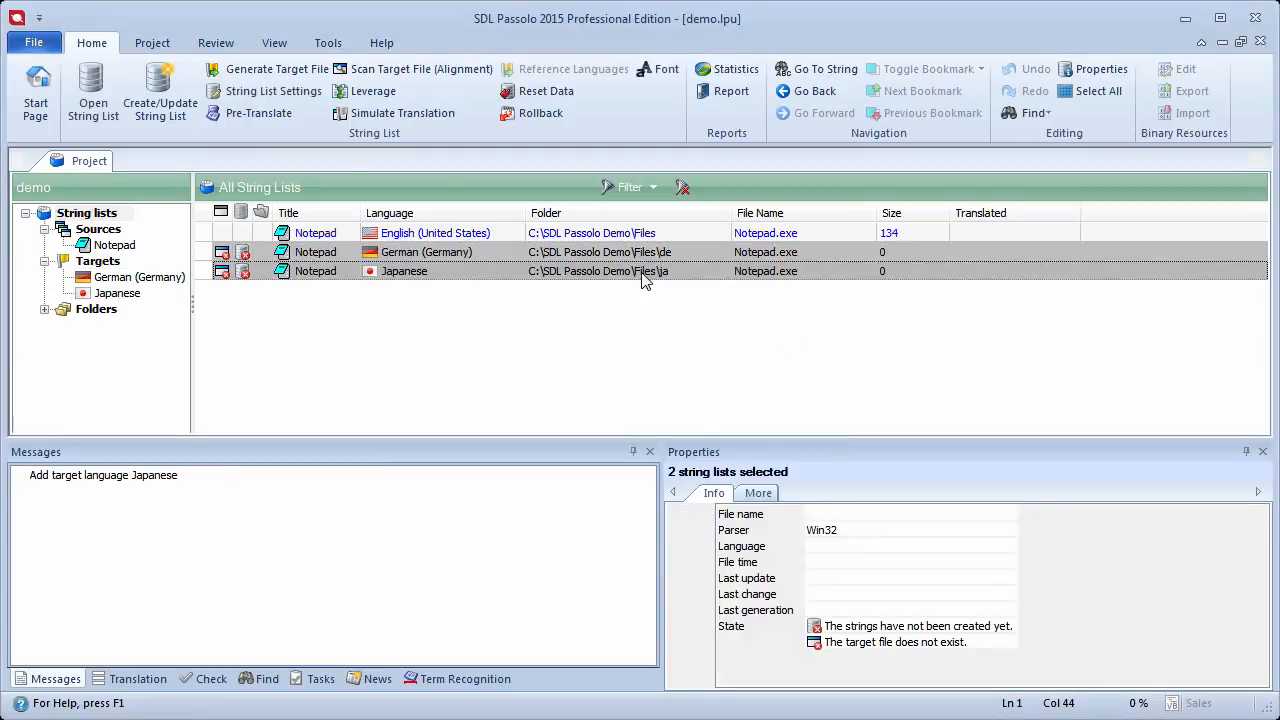
{"action": "left_click", "coordinate": [160, 90]}
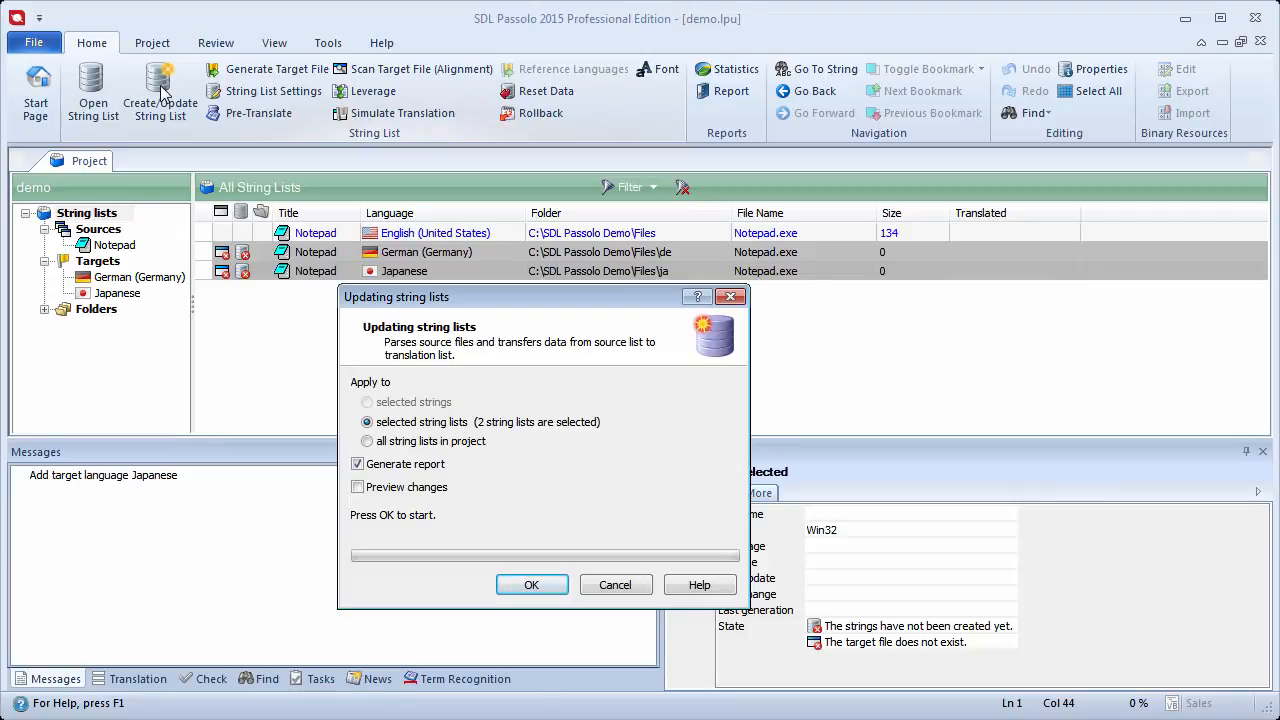
{"action": "left_click", "coordinate": [528, 585]}
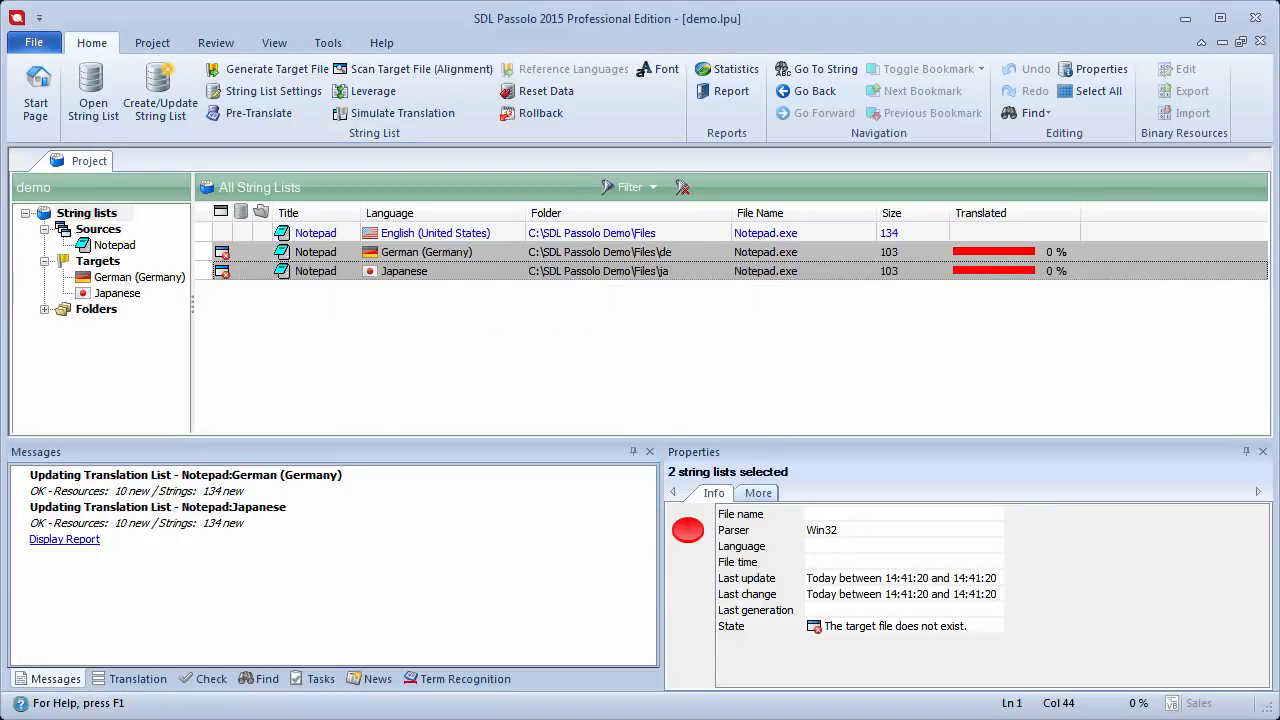
Step: Open the German (Germany) translation list and browse through its strings
{"action": "left_click", "coordinate": [487, 256]}
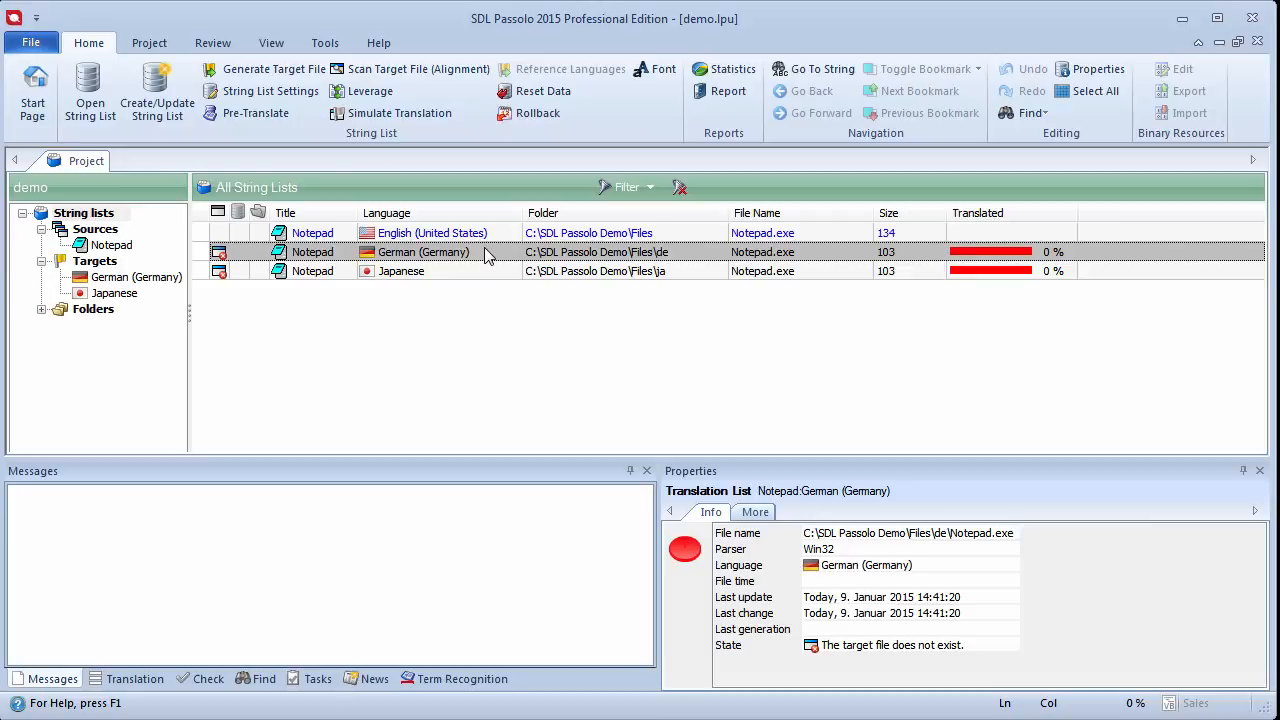
{"action": "double_click", "coordinate": [487, 256]}
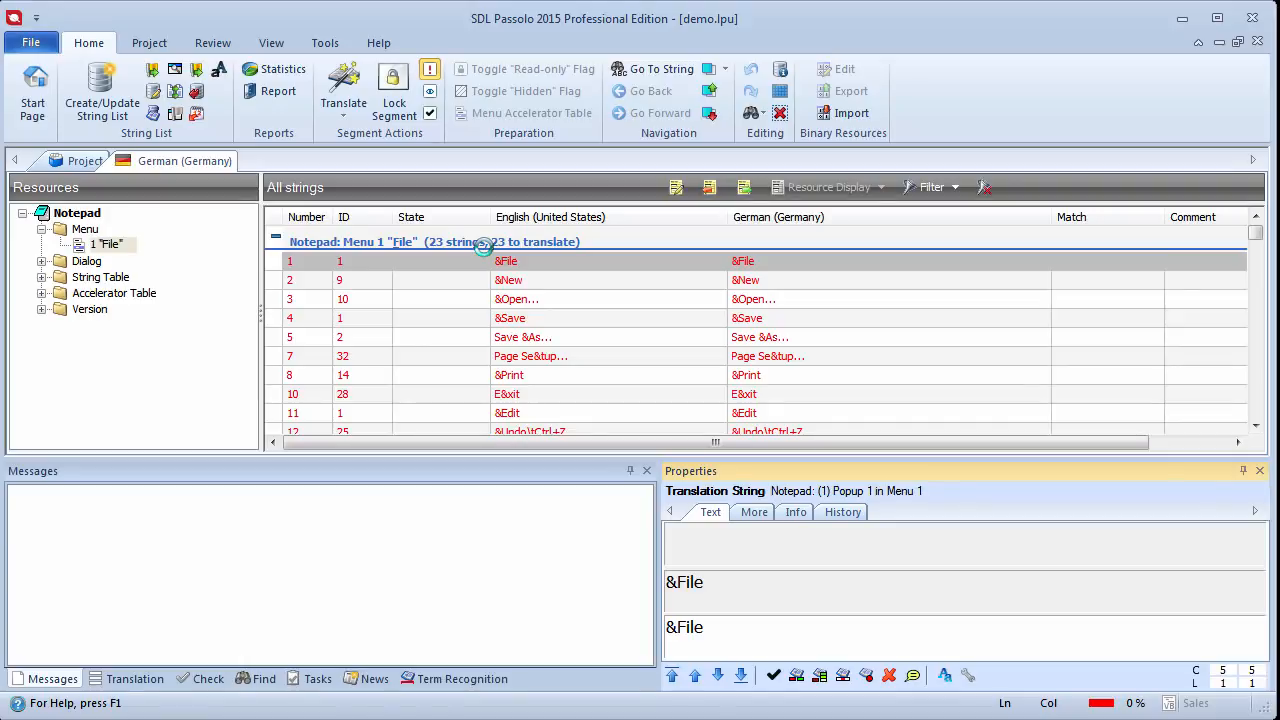
{"action": "left_click_drag", "start_coordinate": [1255, 234], "coordinate": [1270, 352]}
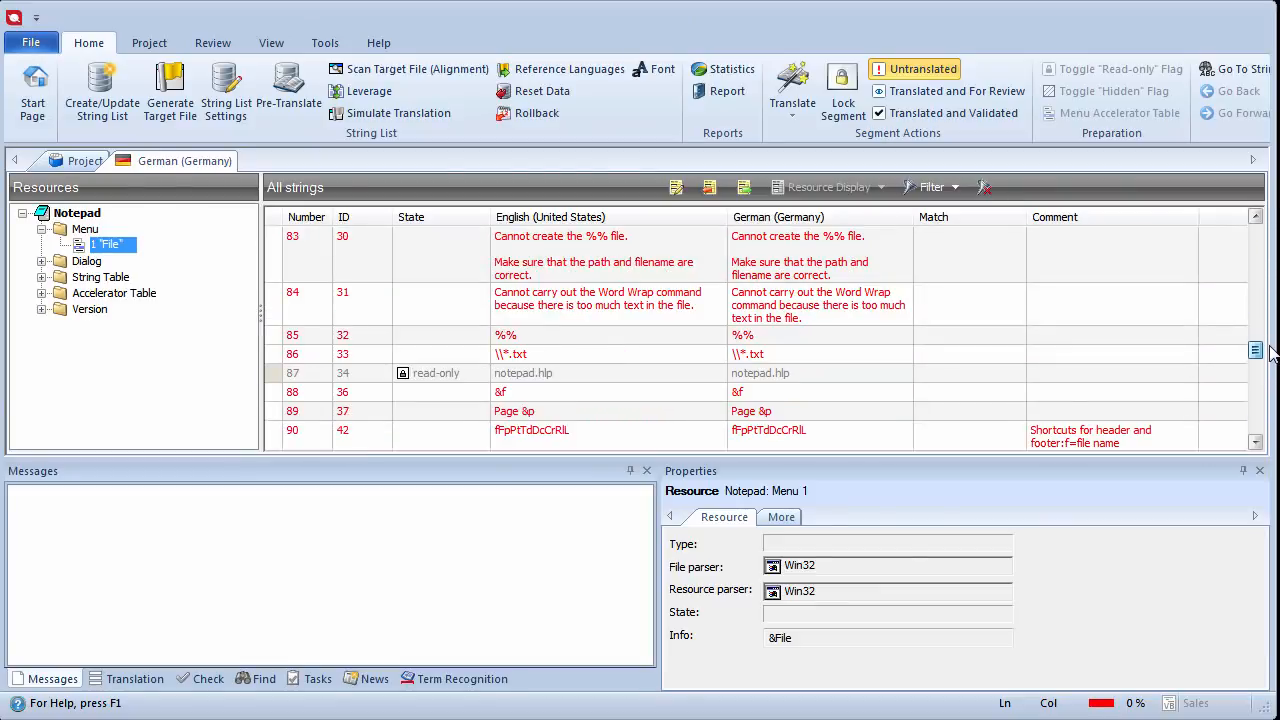
{"action": "left_click", "coordinate": [817, 274]}
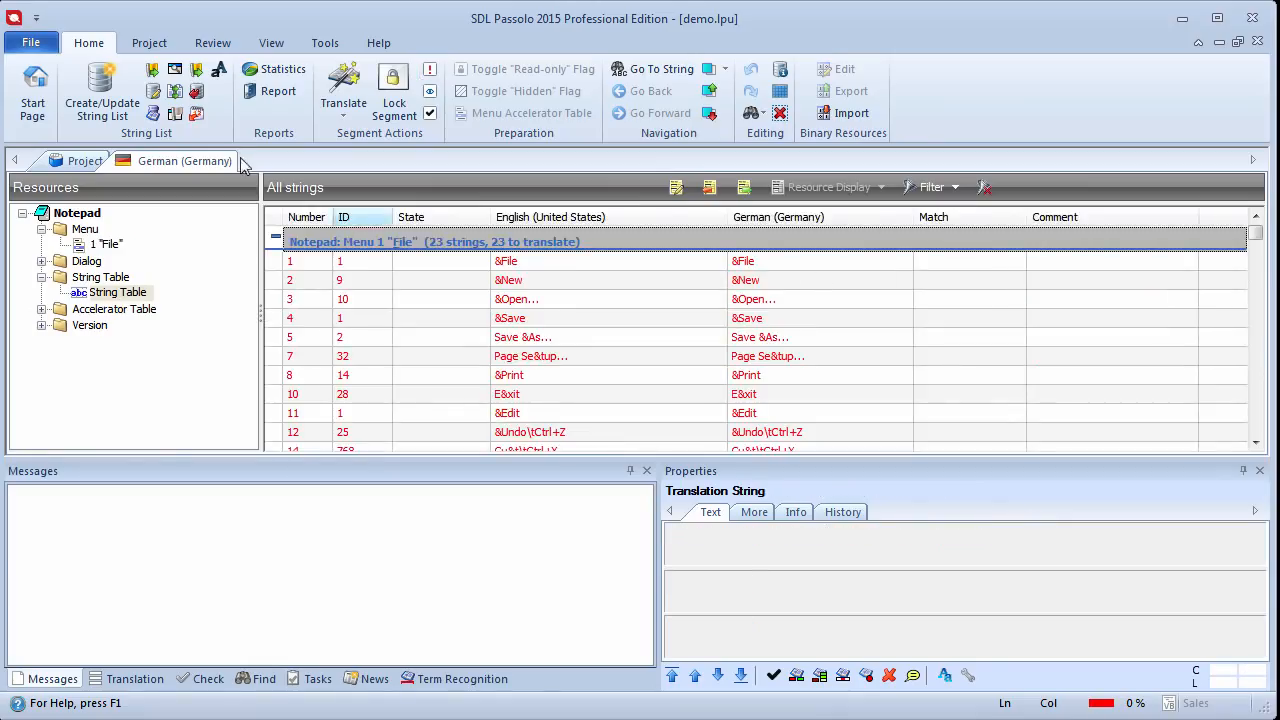
Step: Pre-translate the German (Germany) translation list and view its translation statistics
{"action": "left_click", "coordinate": [160, 118]}
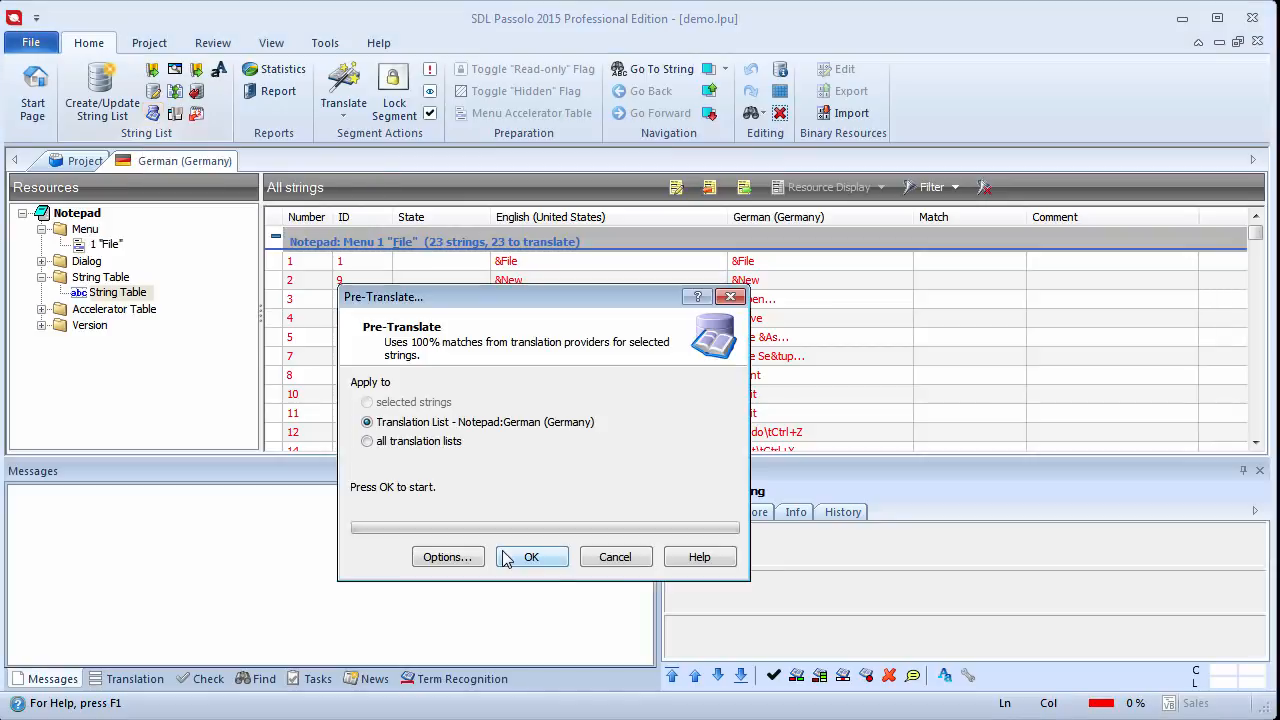
{"action": "left_click", "coordinate": [506, 558]}
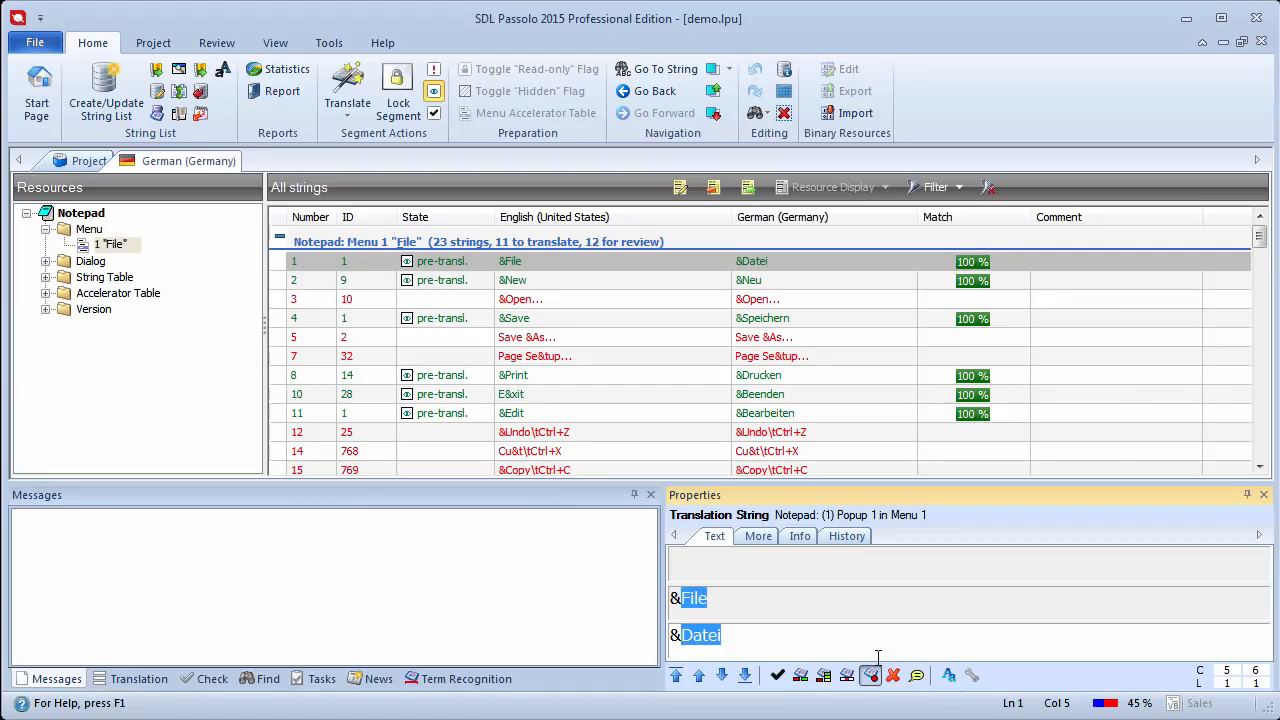
{"action": "left_click", "coordinate": [287, 69]}
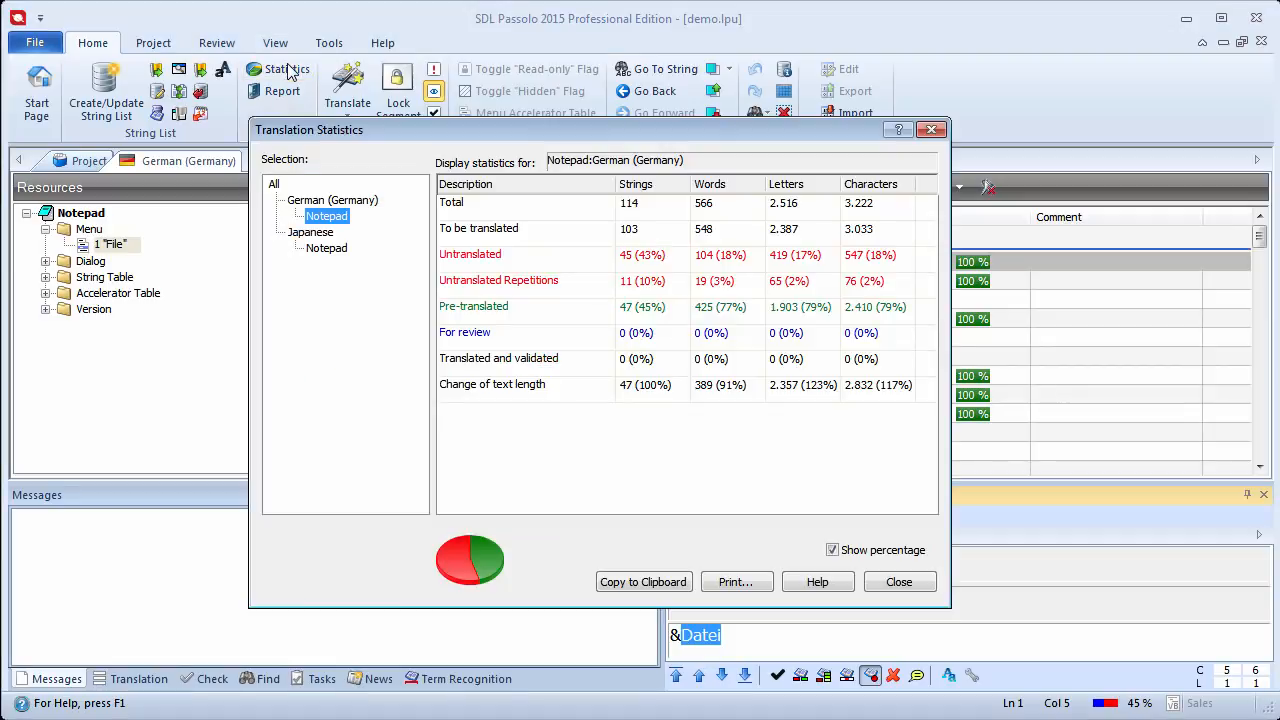